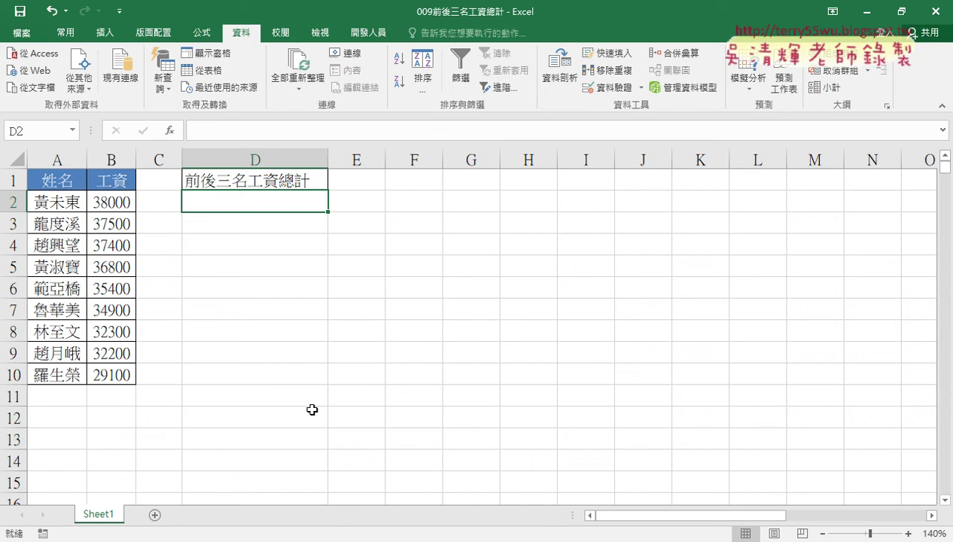
Step: Enter the label 第3 in cell E1 with the Bopomofo IME
{"action": "left_click", "coordinate": [386, 202]}
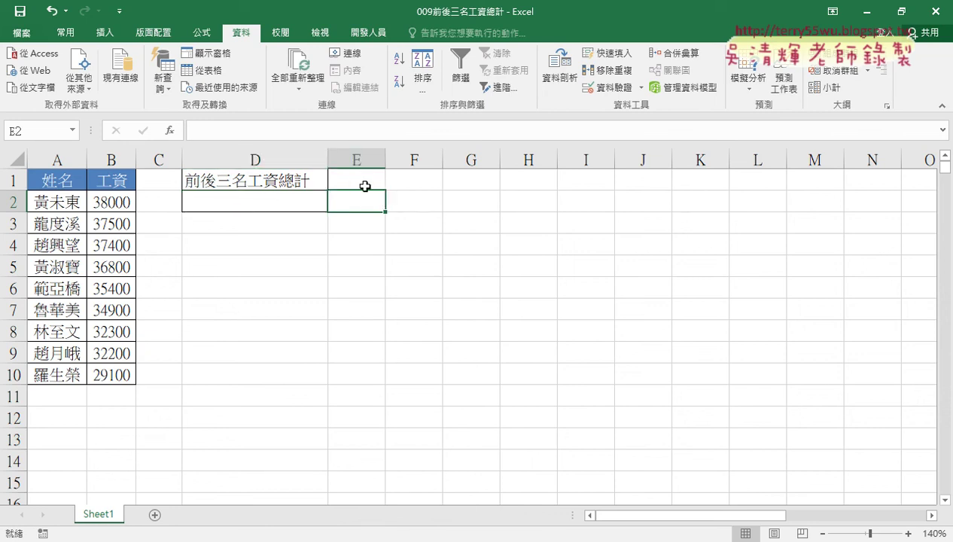
{"action": "left_click", "coordinate": [376, 182]}
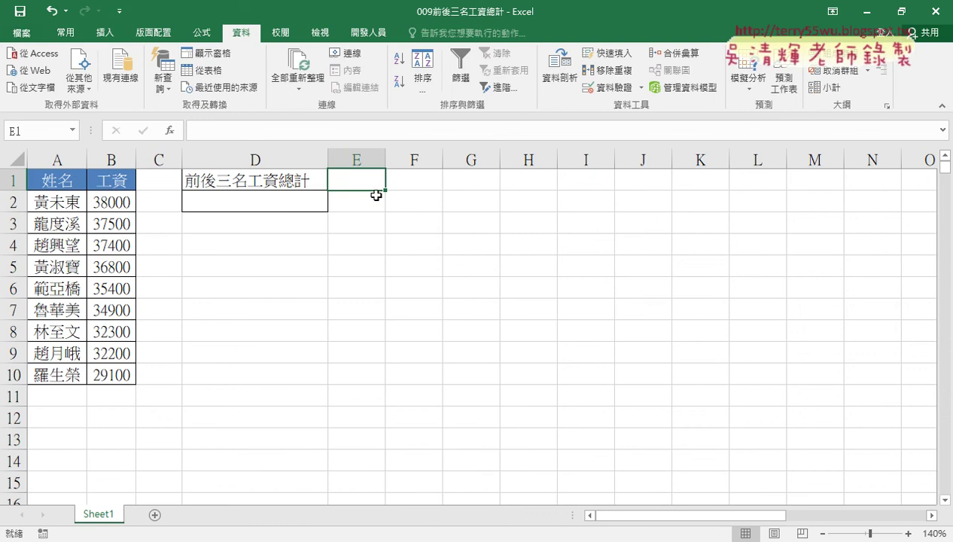
{"action": "type", "text": "ㄉㄧ"}
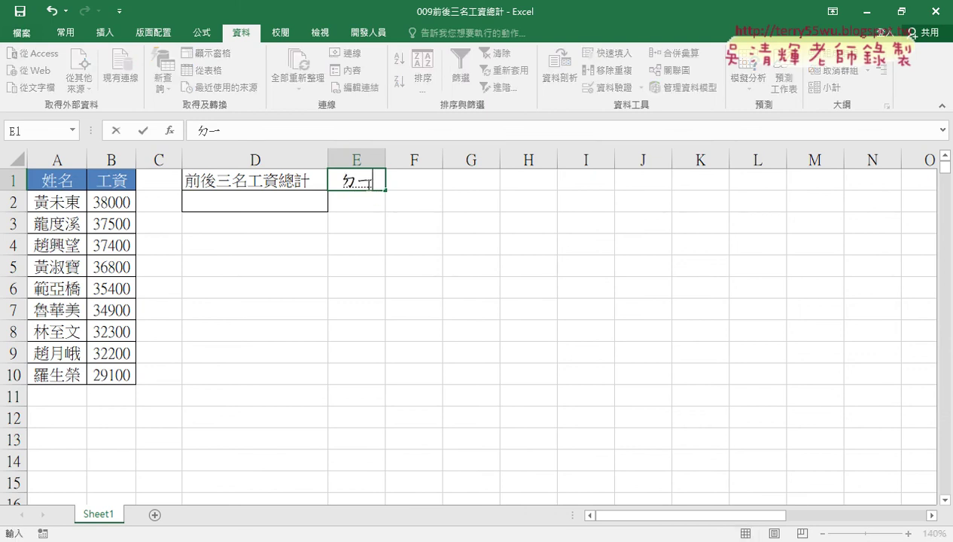
{"action": "type", "text": "4"}
{"action": "type", "text": "3"}
{"action": "key", "text": "Down"}
{"action": "key", "text": "Return"}
{"action": "key", "text": "ctrl+Return"}
{"action": "key", "text": "Tab"}
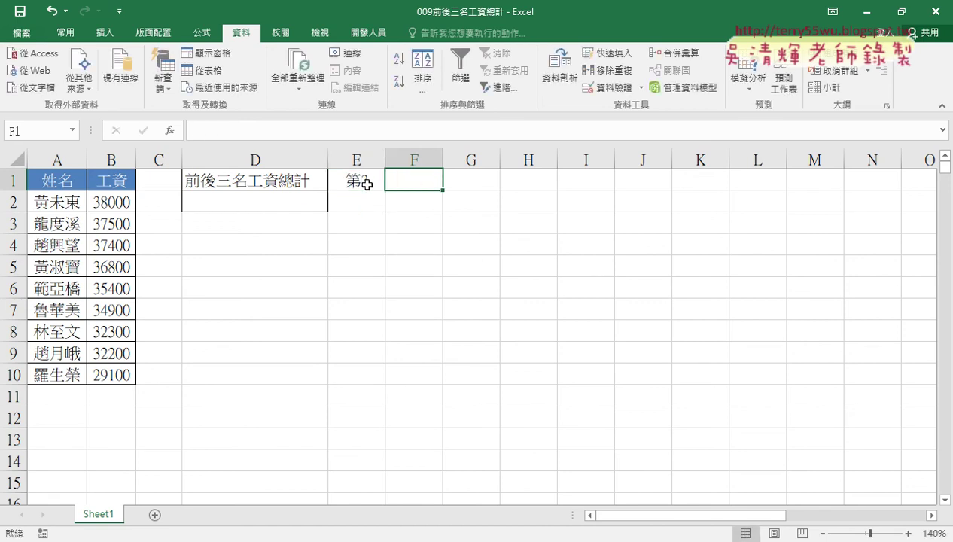
Step: Enter the label 倒數第3 in cell F1
{"action": "type", "text": "2l"}
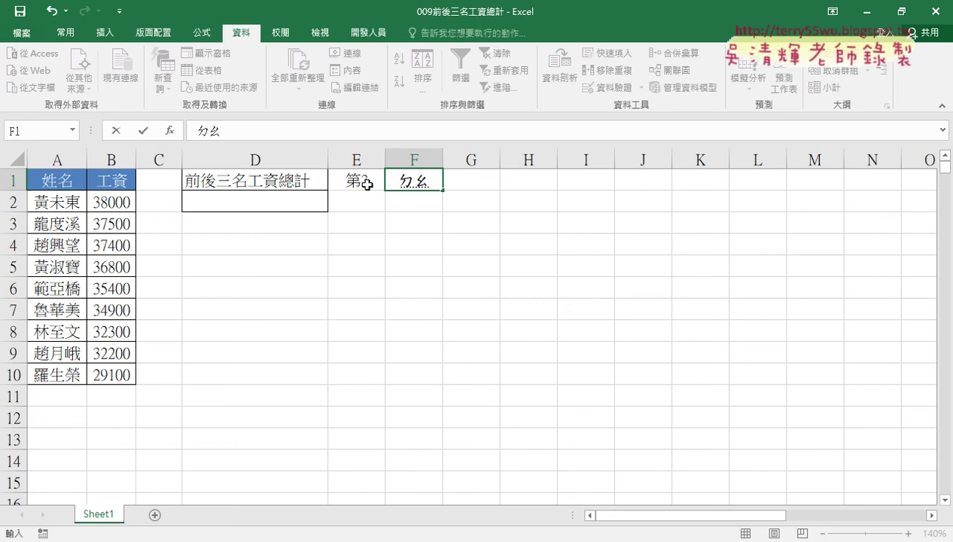
{"action": "type", "text": "4gj4"}
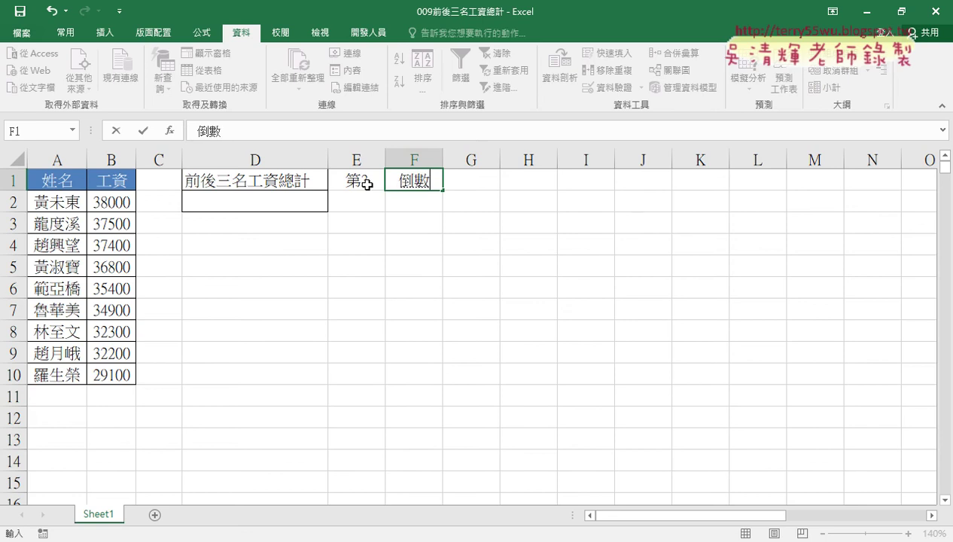
{"action": "type", "text": "2u4"}
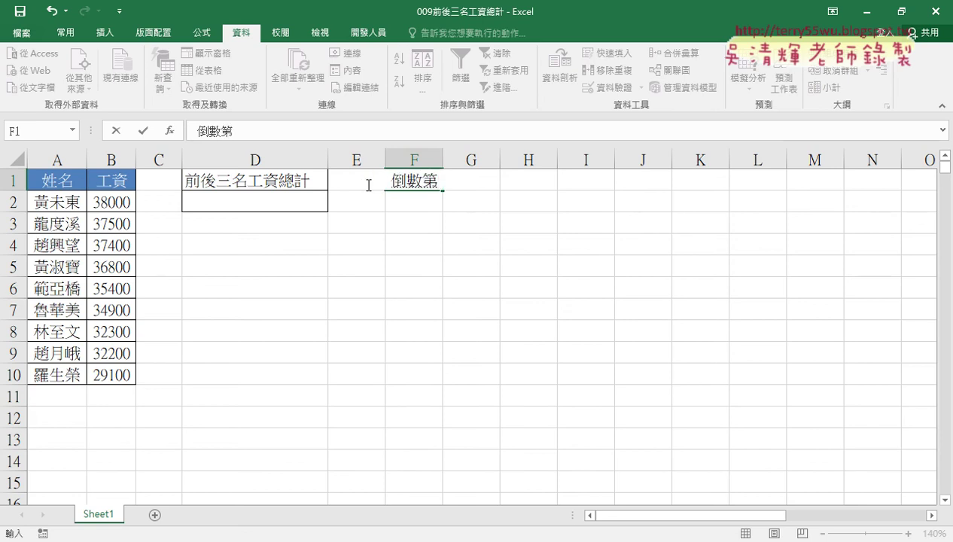
{"action": "type", "text": "3"}
{"action": "key", "text": "Return"}
{"action": "key", "text": "Return"}
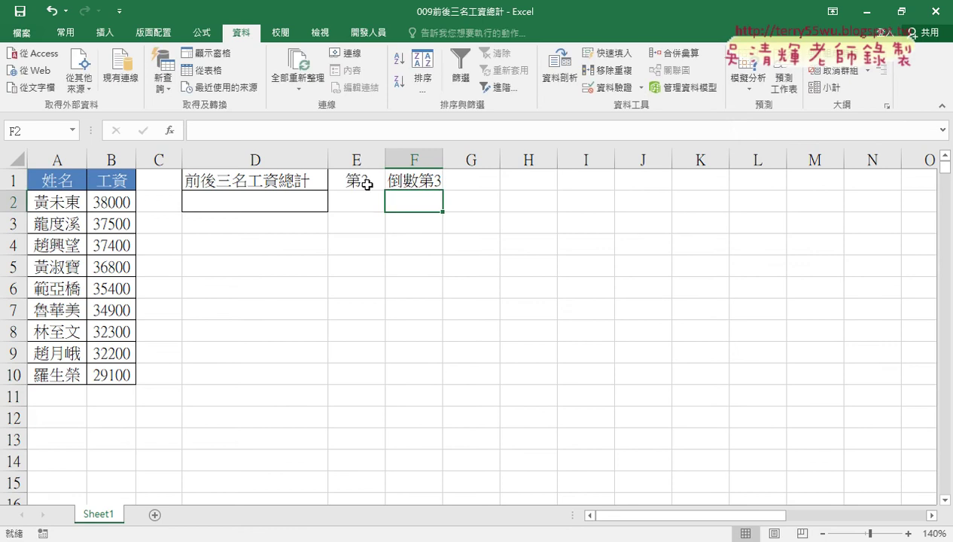
{"action": "left_click", "coordinate": [356, 200]}
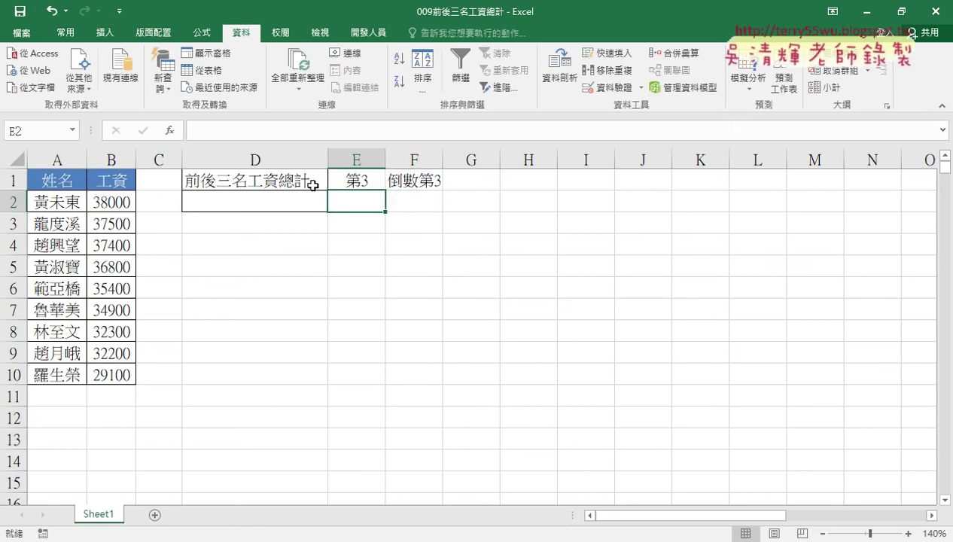
Step: Put =LARGE(B2:B10,3) in E2 so it shows the third-highest salary, 37400
{"action": "left_click", "coordinate": [170, 130]}
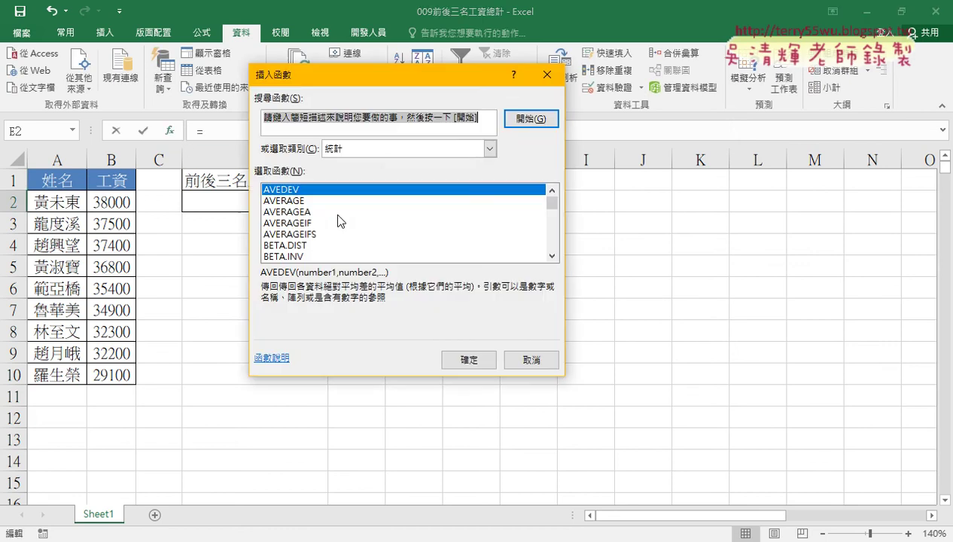
{"action": "left_click", "coordinate": [552, 215]}
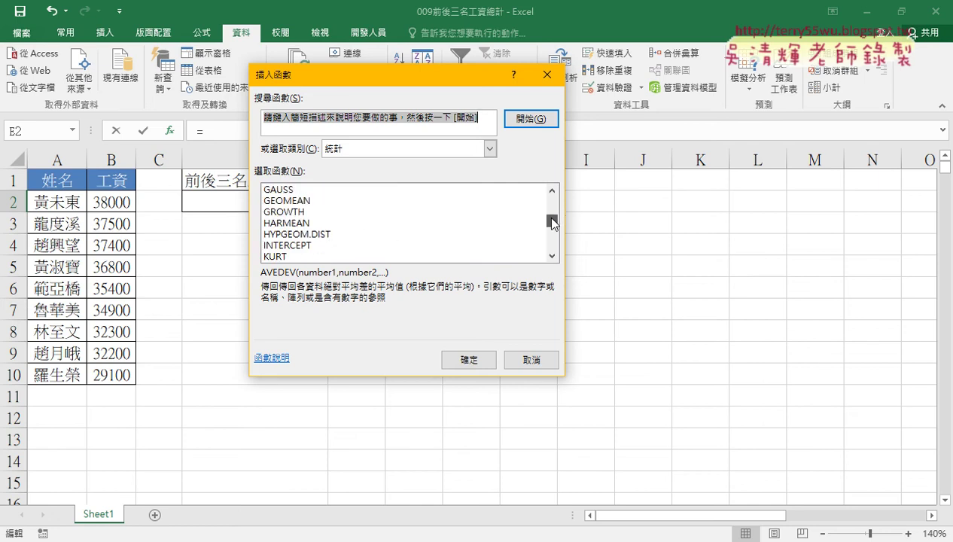
{"action": "left_click_drag", "start_coordinate": [552, 215], "coordinate": [552, 223]}
{"action": "double_click", "coordinate": [308, 222]}
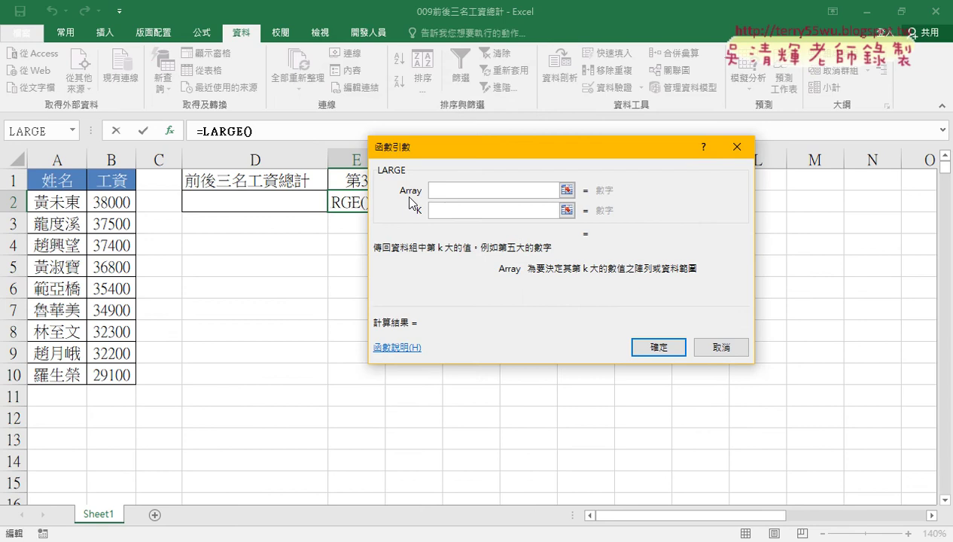
{"action": "left_click_drag", "start_coordinate": [110, 200], "coordinate": [110, 374]}
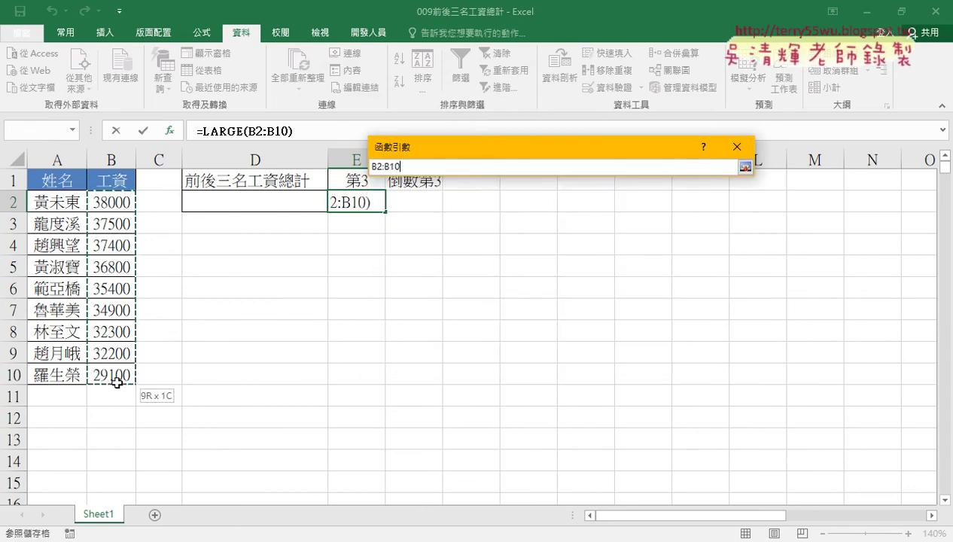
{"action": "left_click", "coordinate": [441, 210]}
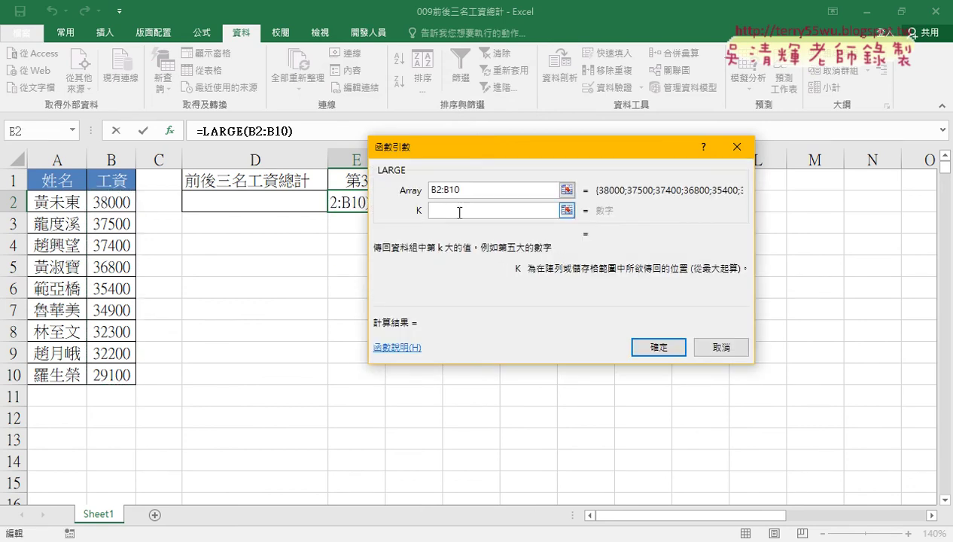
{"action": "type", "text": "3"}
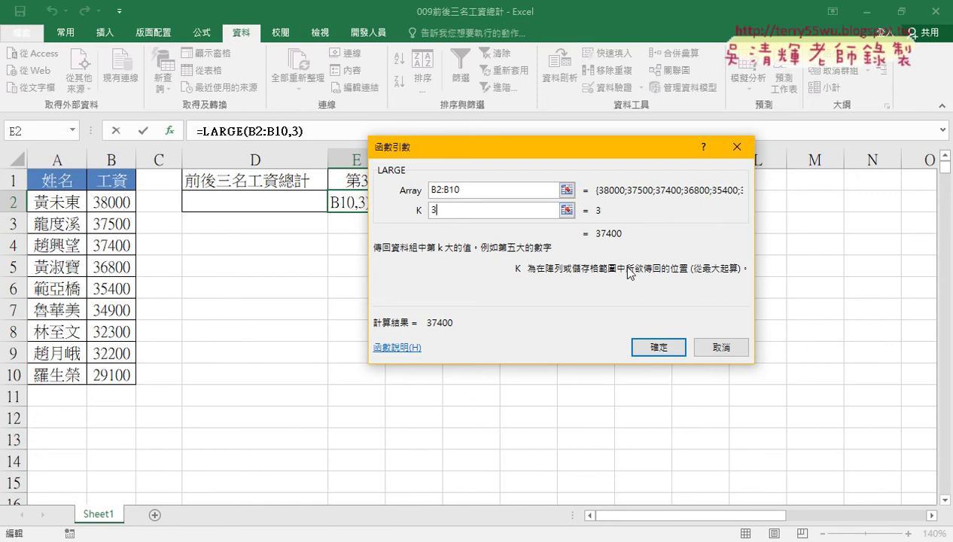
{"action": "left_click", "coordinate": [659, 347]}
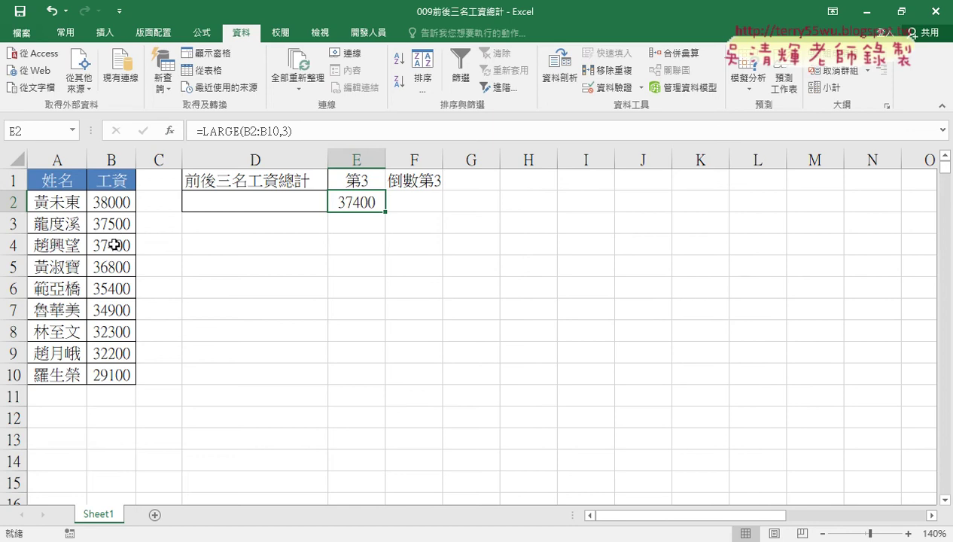
Step: Put =SMALL(B2:B10,3) in F2 so it shows the third-lowest salary, 32300
{"action": "left_click", "coordinate": [402, 201]}
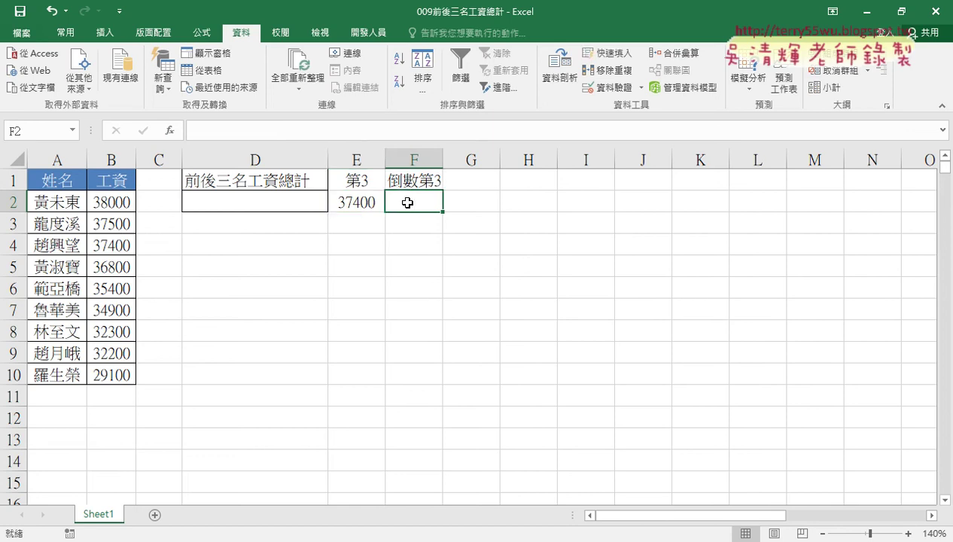
{"action": "left_click", "coordinate": [170, 131]}
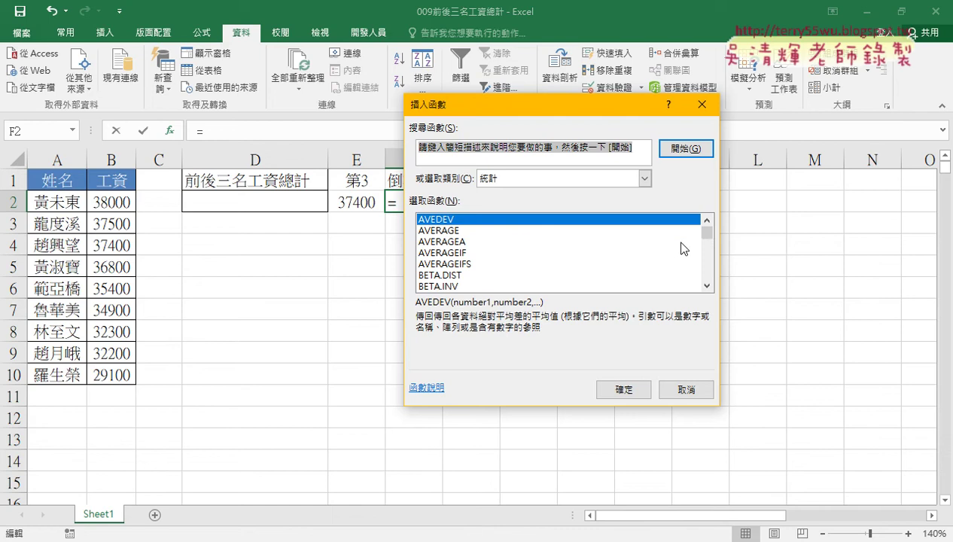
{"action": "scroll", "coordinate": [685, 249], "scroll_direction": "down", "scroll_amount": 2}
{"action": "left_click_drag", "start_coordinate": [706, 230], "coordinate": [706, 267]}
{"action": "left_click", "coordinate": [645, 178]}
{"action": "left_click", "coordinate": [666, 231]}
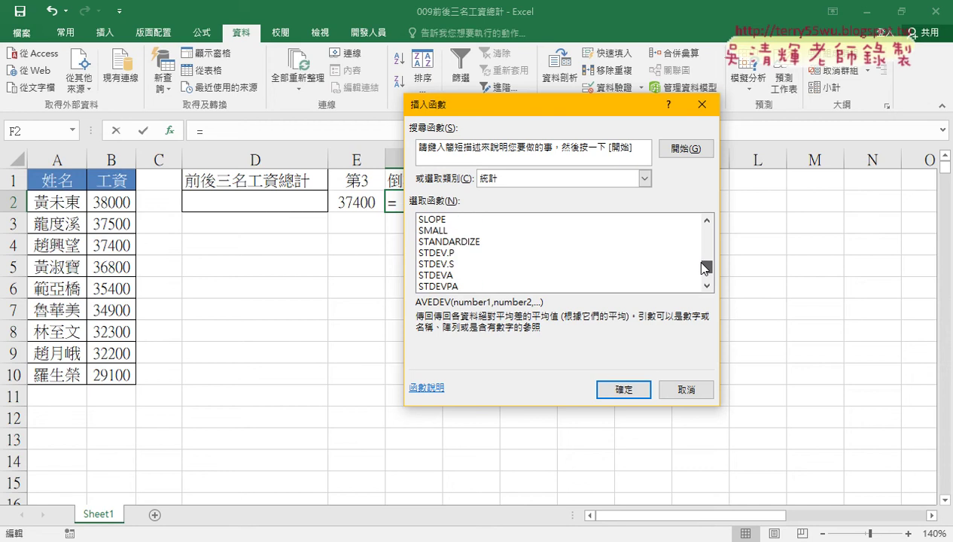
{"action": "double_click", "coordinate": [430, 231]}
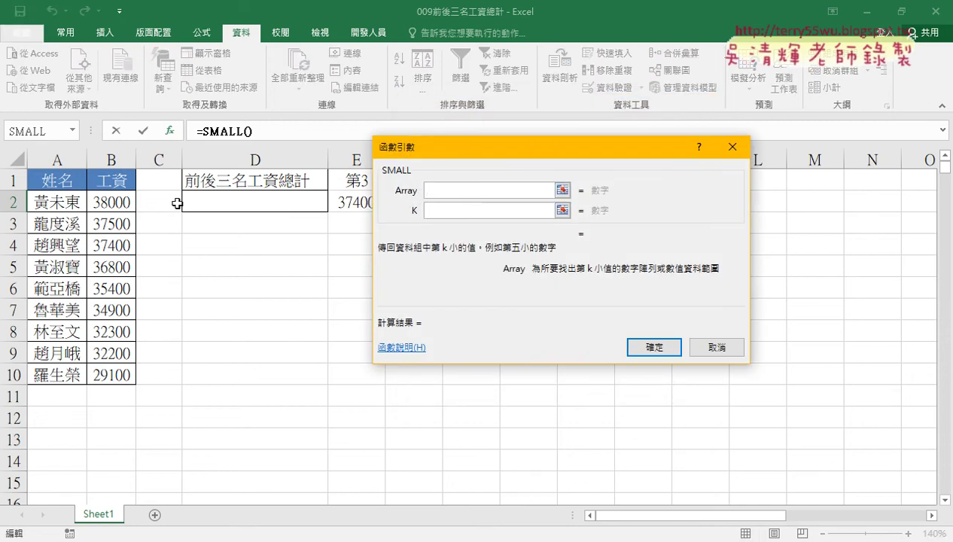
{"action": "left_click_drag", "start_coordinate": [102, 199], "coordinate": [124, 373]}
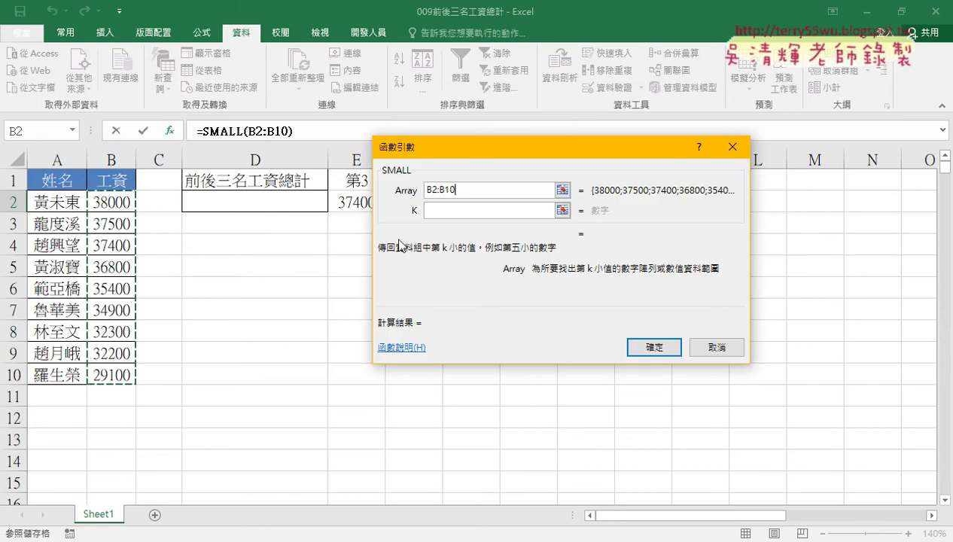
{"action": "left_click", "coordinate": [441, 211]}
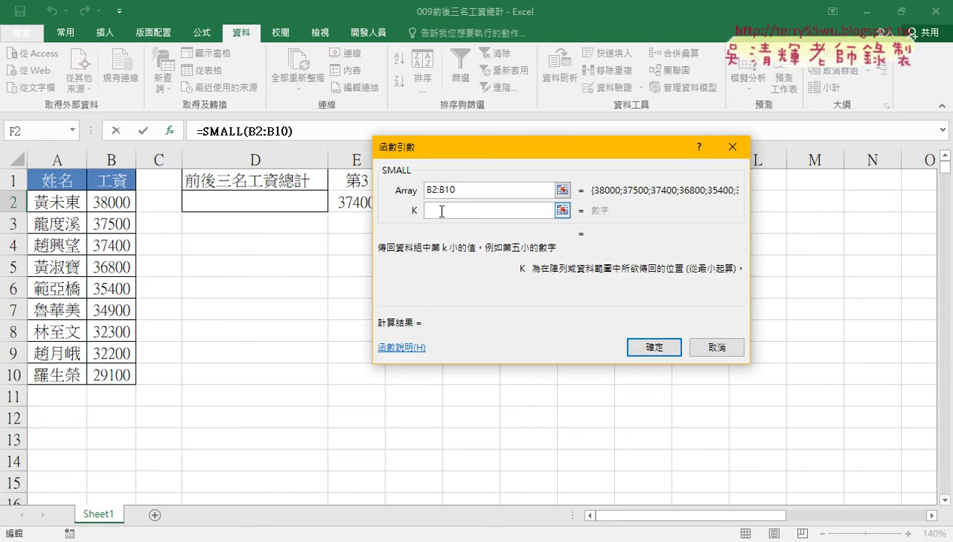
{"action": "type", "text": ",3"}
{"action": "left_click", "coordinate": [651, 350]}
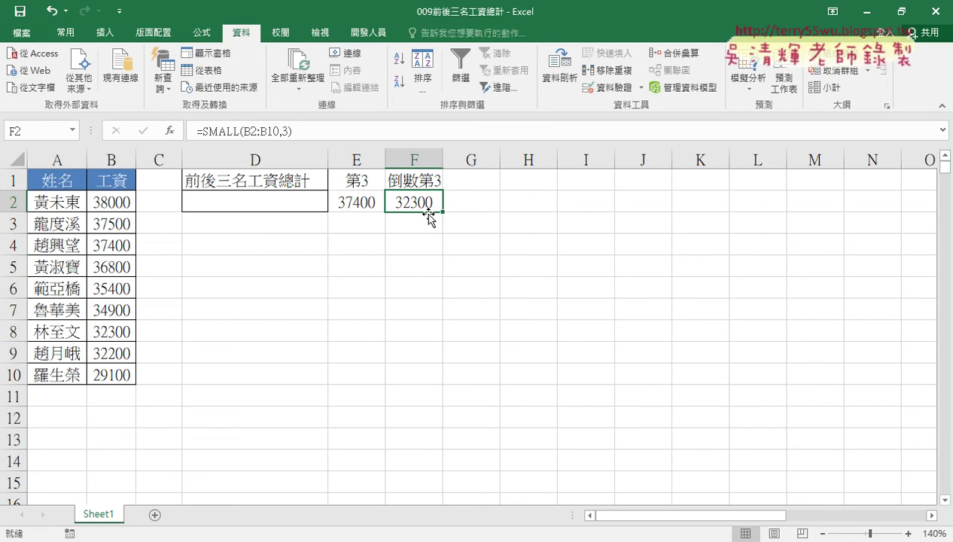
{"action": "left_click", "coordinate": [301, 204]}
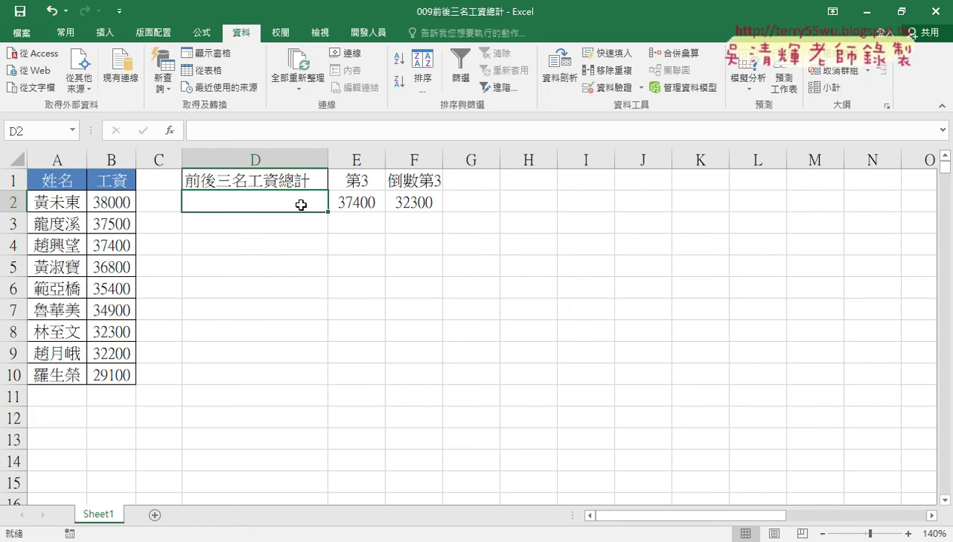
Step: Insert the SUMIF function into D2 from the recently used functions list
{"action": "left_click", "coordinate": [258, 137]}
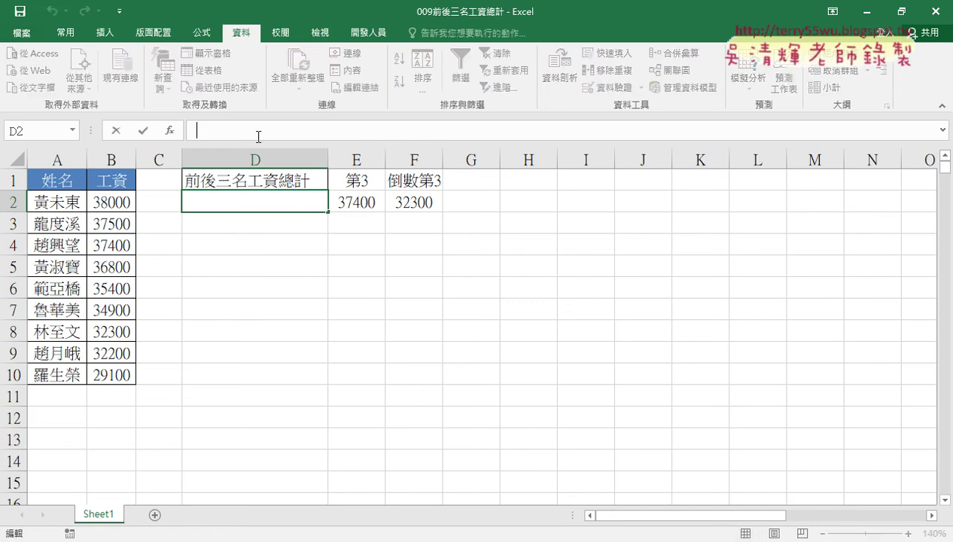
{"action": "left_click", "coordinate": [171, 131]}
{"action": "left_click", "coordinate": [512, 179]}
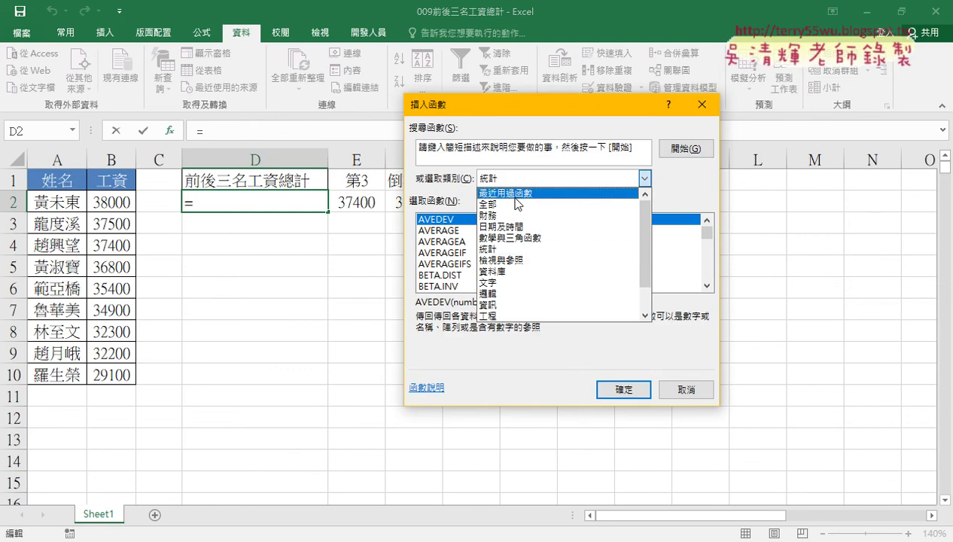
{"action": "left_click", "coordinate": [512, 190]}
{"action": "double_click", "coordinate": [437, 242]}
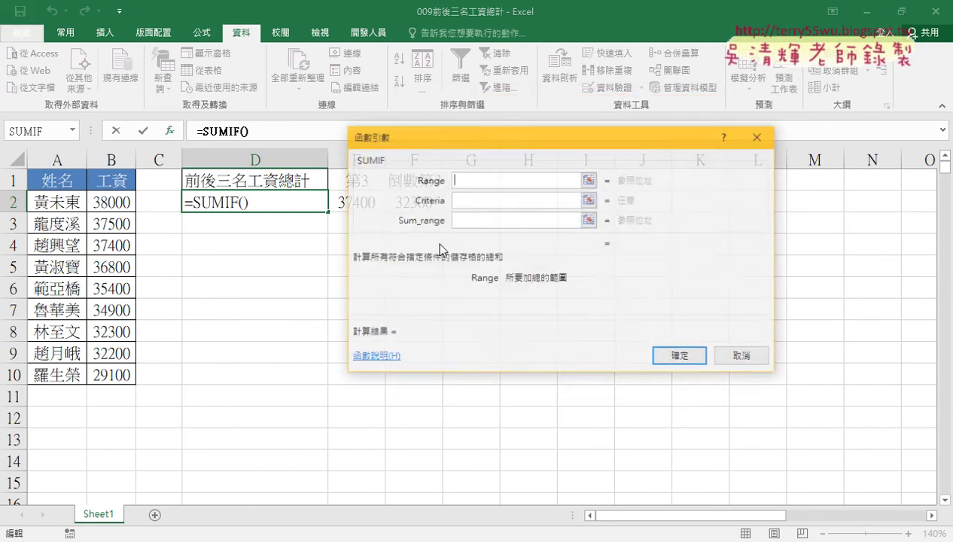
{"action": "mouse_move", "coordinate": [440, 143]}
{"action": "left_mouse_down"}
{"action": "mouse_move", "coordinate": [434, 195]}
{"action": "mouse_move", "coordinate": [349, 248]}
{"action": "left_mouse_up"}
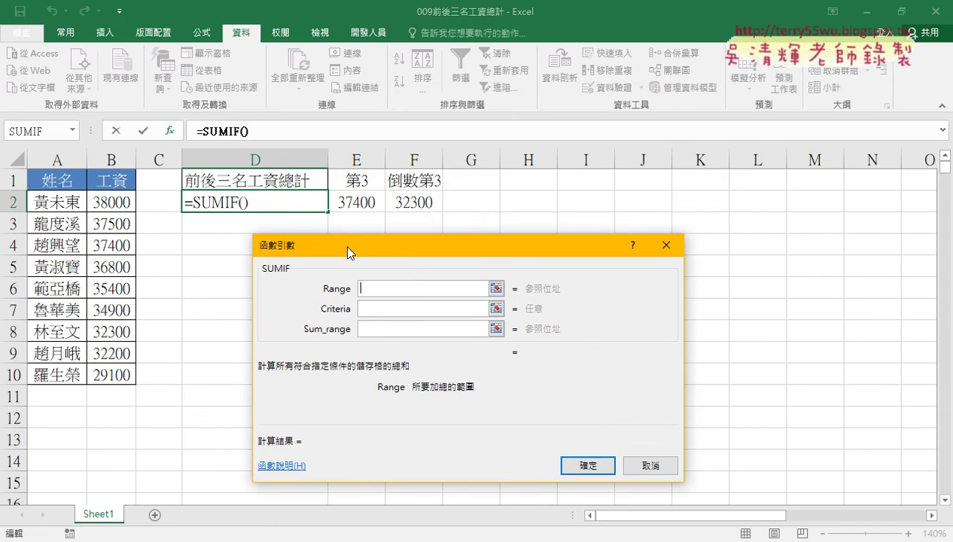
Step: Set the SUMIF criteria argument to cell E2
{"action": "left_click", "coordinate": [372, 287]}
{"action": "left_click", "coordinate": [372, 312]}
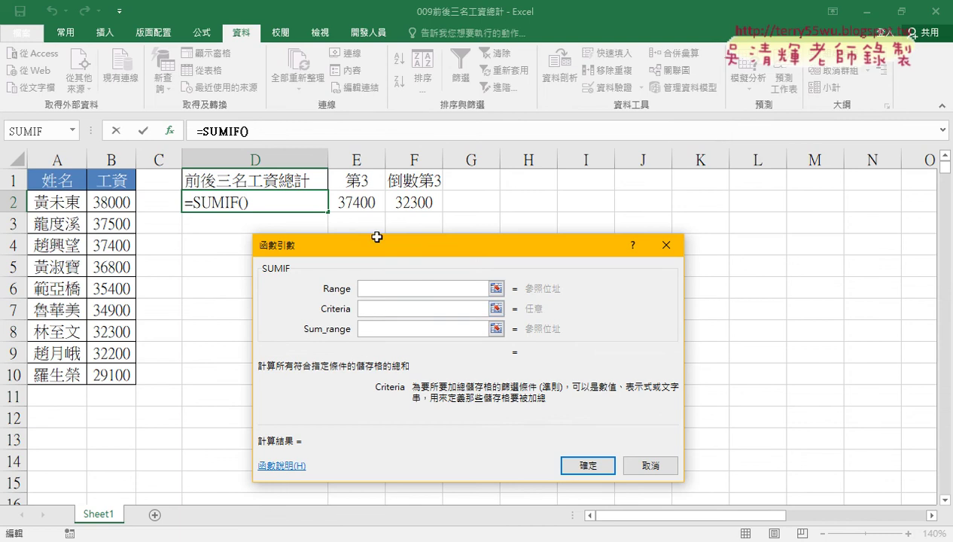
{"action": "left_click", "coordinate": [366, 203]}
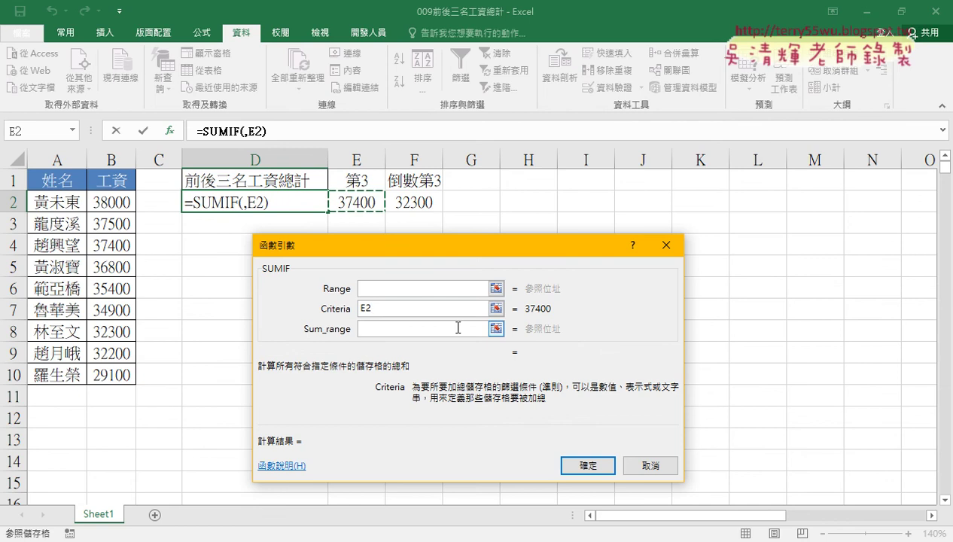
{"action": "left_click", "coordinate": [360, 309]}
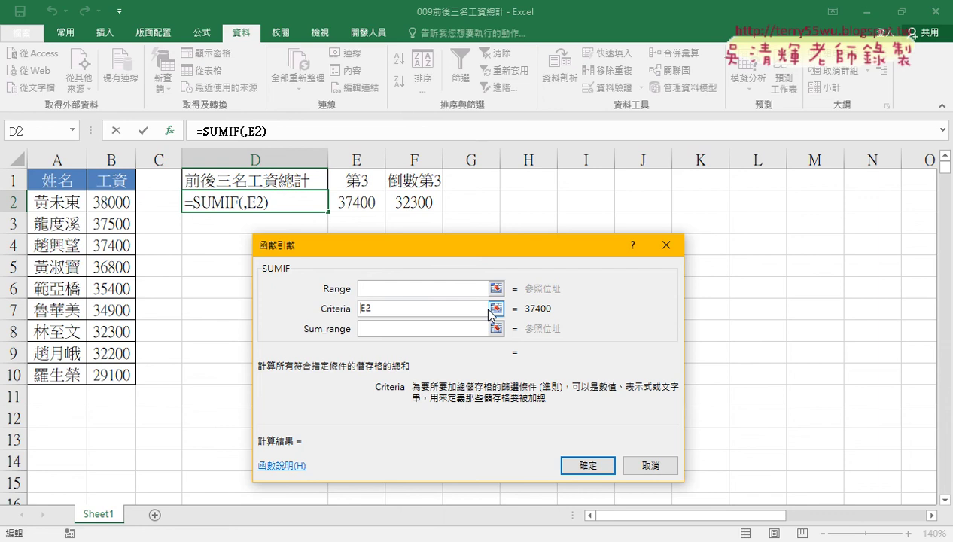
Step: Rewrite the SUMIF criteria as ">="&E2, previewing 112900
{"action": "type", "text": "\"\""}
{"action": "key", "text": "Left"}
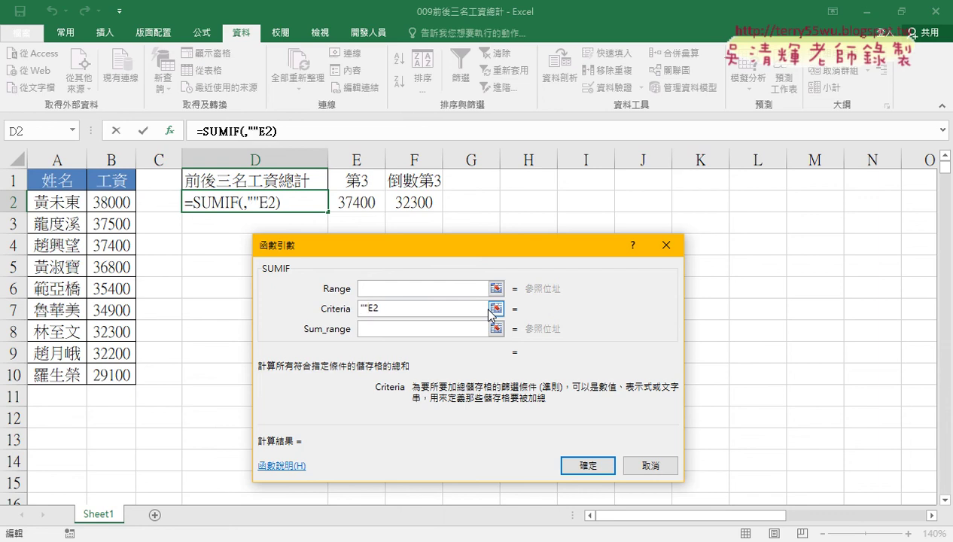
{"action": "type", "text": ">ㄦ"}
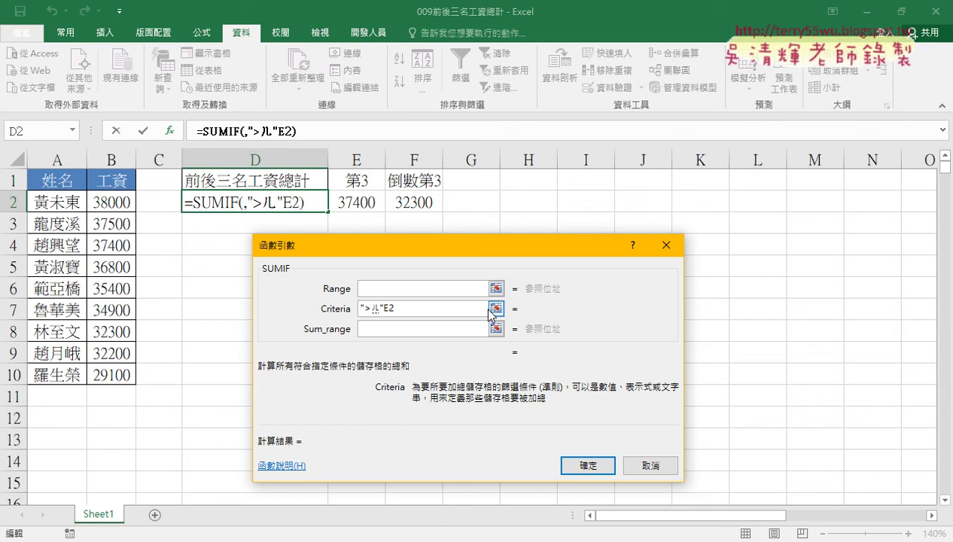
{"action": "key", "text": "BackSpace"}
{"action": "type", "text": "="}
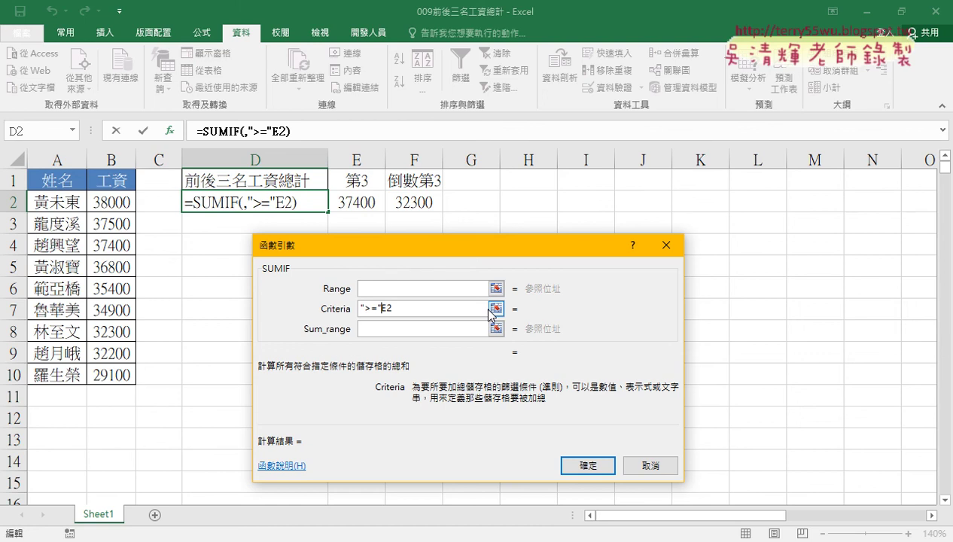
{"action": "type", "text": "&"}
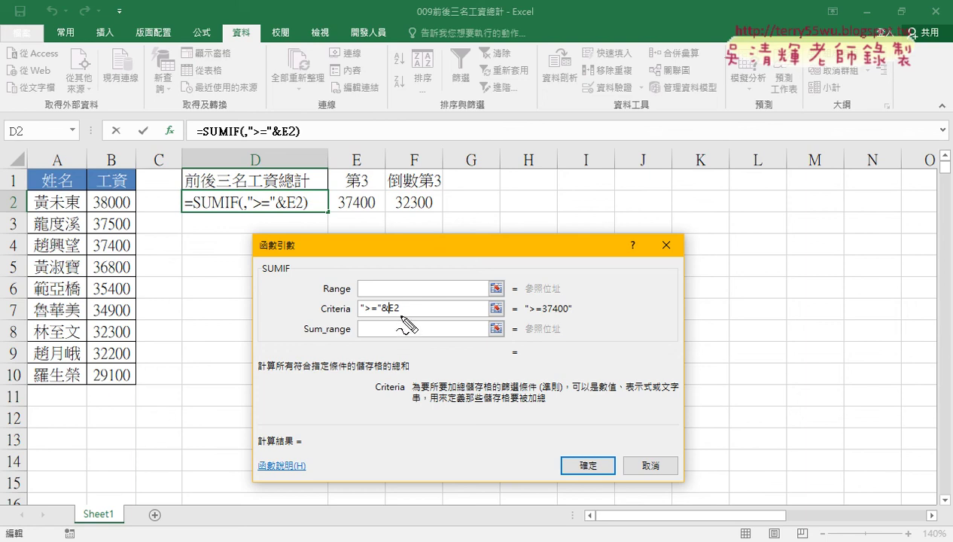
{"action": "left_click_drag", "start_coordinate": [389, 316], "coordinate": [401, 316]}
{"action": "mouse_move", "coordinate": [370, 216]}
{"action": "left_mouse_down"}
{"action": "mouse_move", "coordinate": [393, 290]}
{"action": "mouse_move", "coordinate": [417, 275]}
{"action": "left_mouse_up"}
Step: Set the SUMIF range to B2:B10, leave Sum_range empty, and commit the formula showing 112900
{"action": "left_click", "coordinate": [413, 291]}
{"action": "mouse_move", "coordinate": [106, 198]}
{"action": "left_mouse_down"}
{"action": "mouse_move", "coordinate": [113, 395]}
{"action": "mouse_move", "coordinate": [113, 374]}
{"action": "left_mouse_up"}
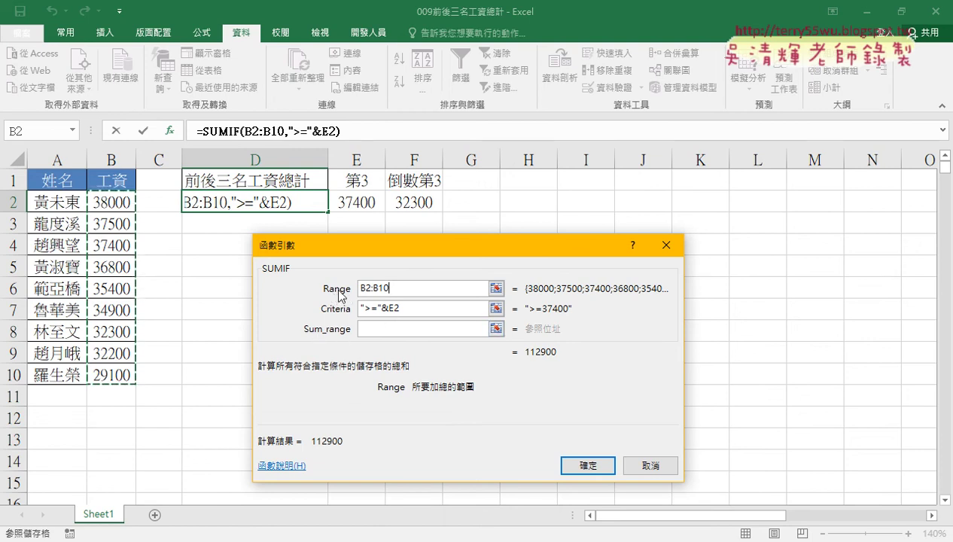
{"action": "left_click", "coordinate": [377, 328]}
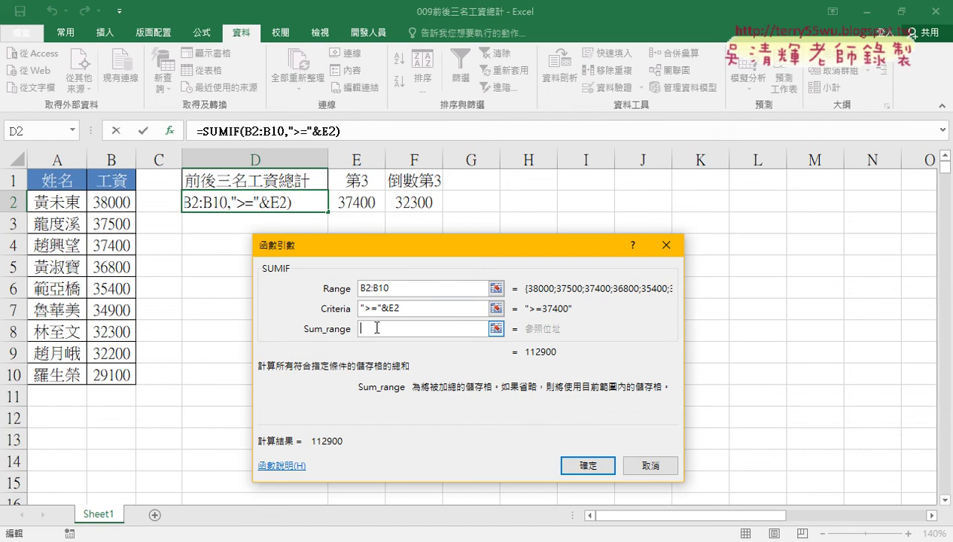
{"action": "left_click", "coordinate": [410, 307]}
{"action": "left_click", "coordinate": [403, 290]}
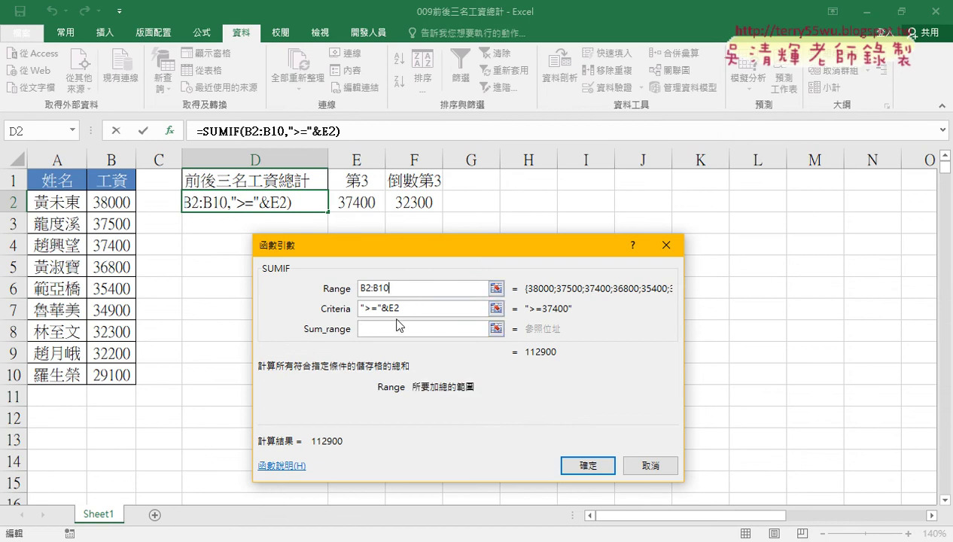
{"action": "left_click", "coordinate": [396, 328]}
{"action": "left_click", "coordinate": [395, 288]}
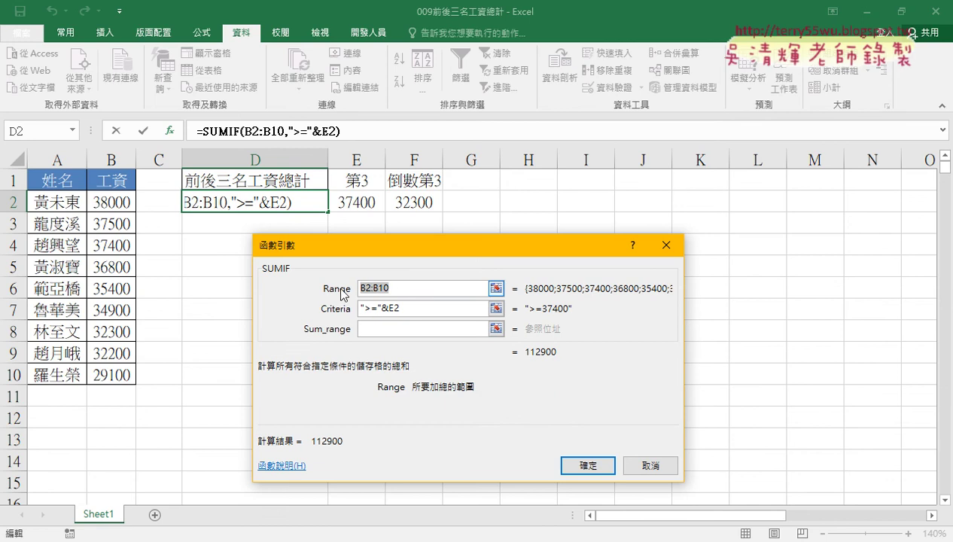
{"action": "left_click", "coordinate": [372, 329]}
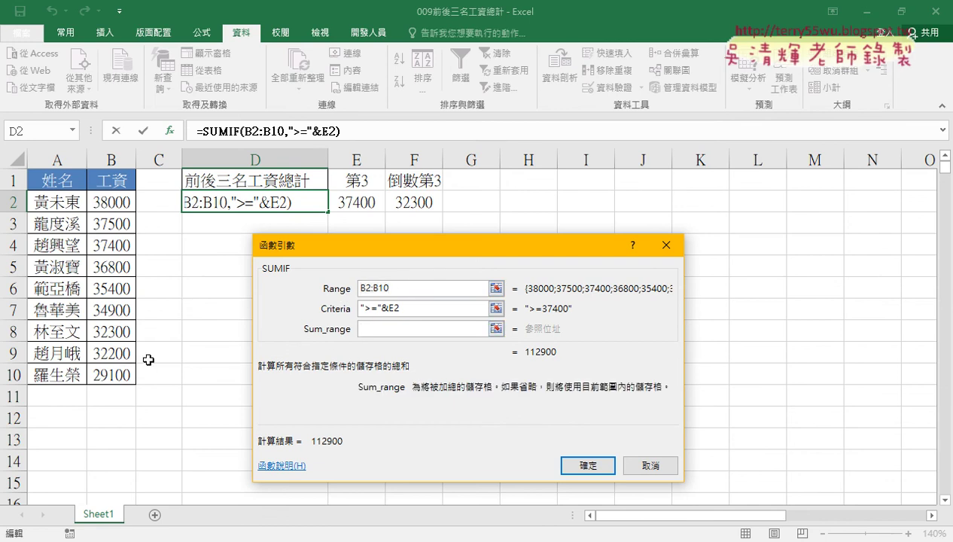
{"action": "left_click", "coordinate": [599, 468]}
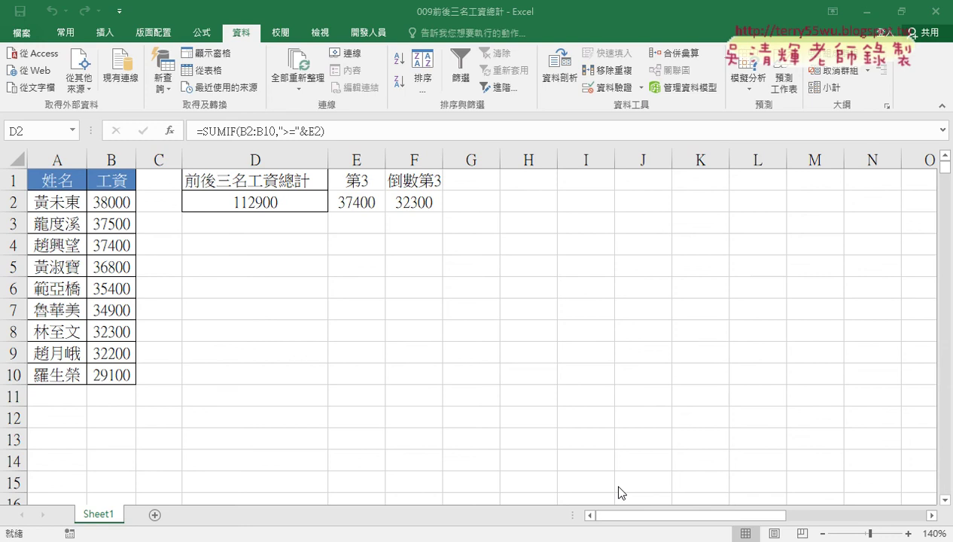
Step: Copy the SUMIF(B2:B10,">="&E2) expression from D2's formula
{"action": "left_click", "coordinate": [215, 131]}
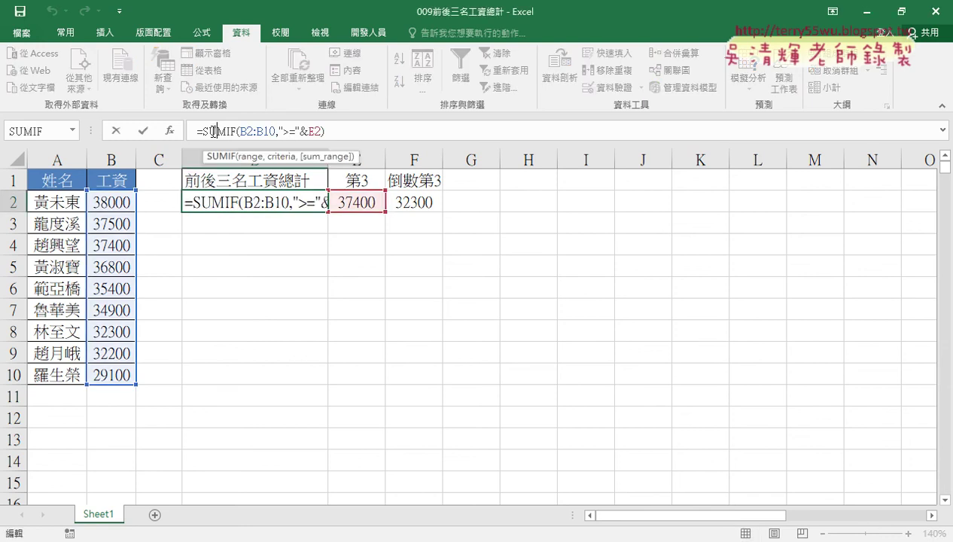
{"action": "left_click", "coordinate": [170, 130]}
{"action": "left_click", "coordinate": [403, 309]}
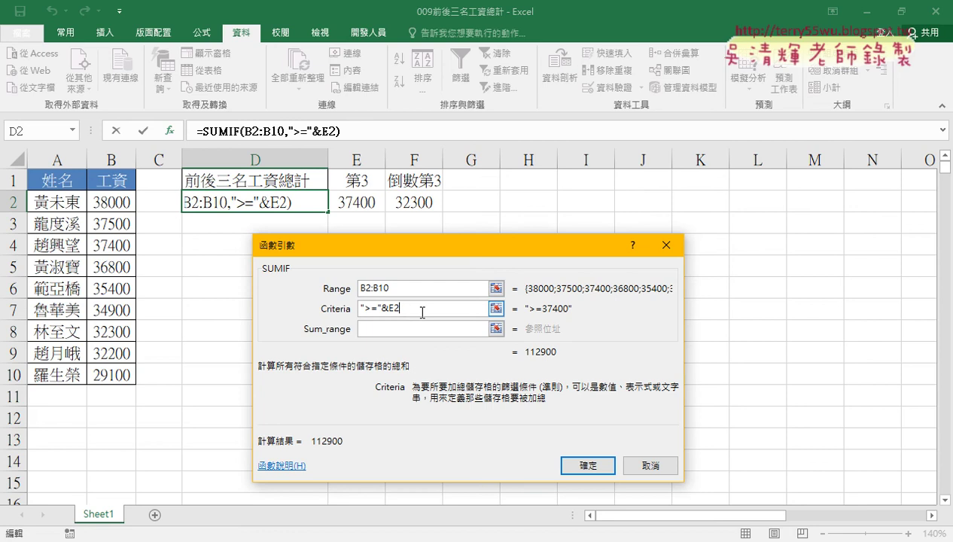
{"action": "double_click", "coordinate": [422, 311]}
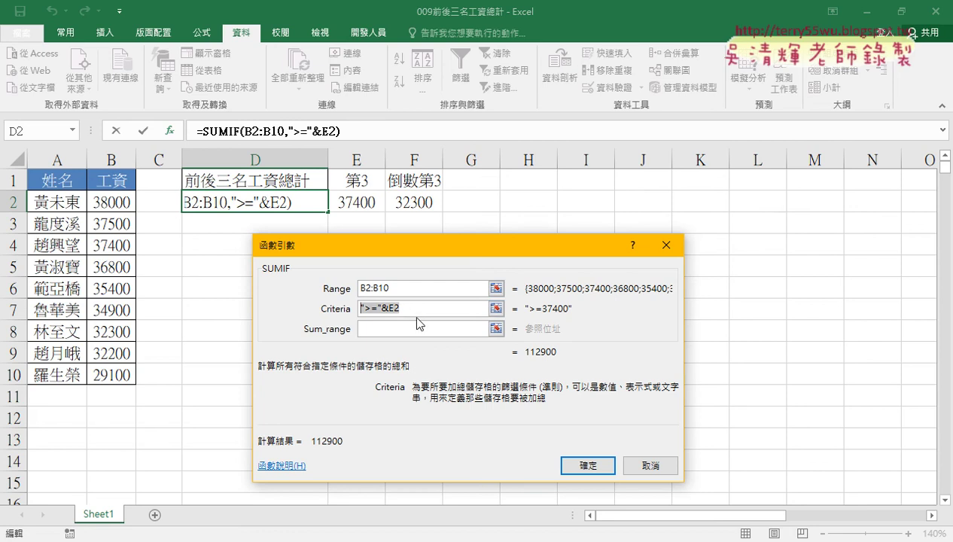
{"action": "left_click", "coordinate": [662, 464]}
{"action": "left_click_drag", "start_coordinate": [325, 131], "coordinate": [183, 128]}
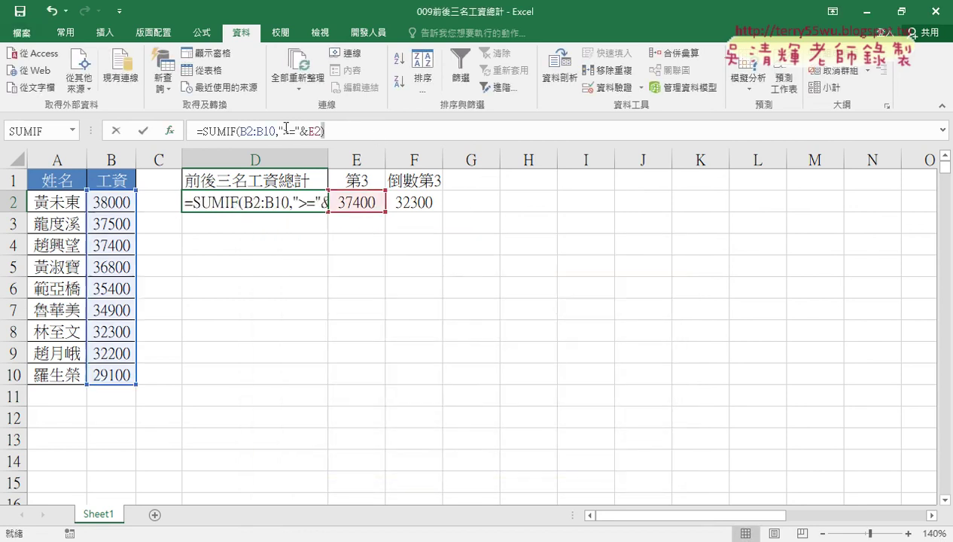
{"action": "right_click", "coordinate": [193, 124]}
{"action": "left_click", "coordinate": [226, 156]}
{"action": "left_click", "coordinate": [205, 129]}
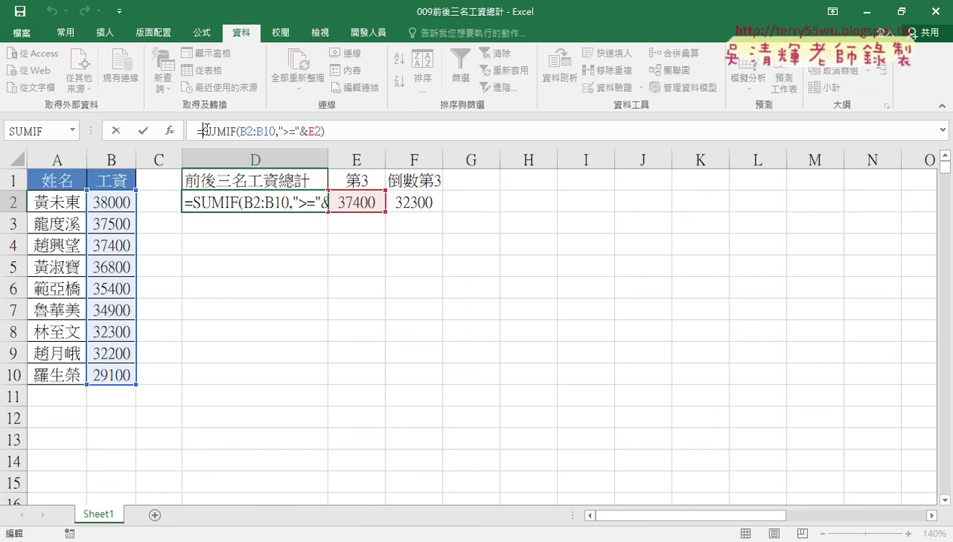
{"action": "left_click_drag", "start_coordinate": [205, 130], "coordinate": [323, 130]}
{"action": "right_click", "coordinate": [307, 130]}
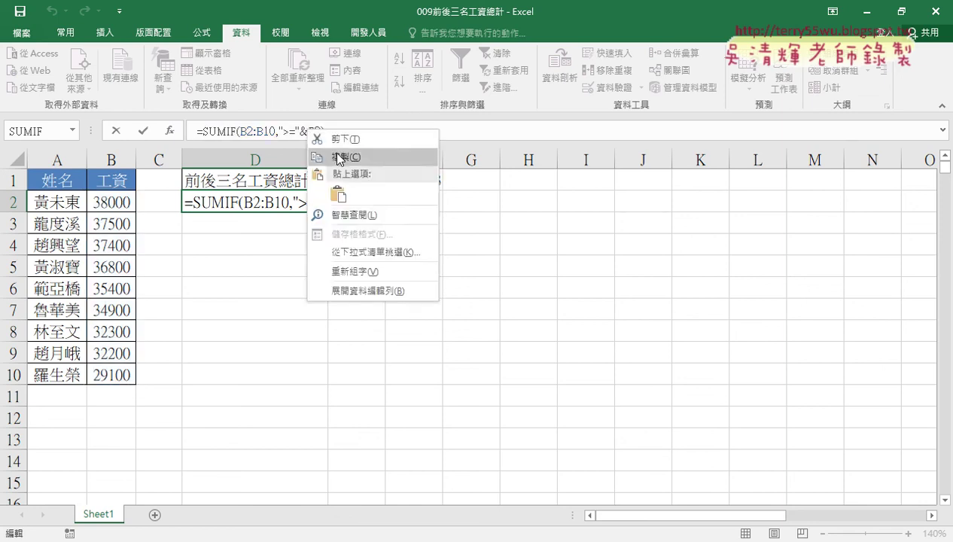
{"action": "left_click", "coordinate": [338, 159]}
Step: Append +SUMIF(B2:B10,"<="&F2) to the formula and commit it, giving 206500
{"action": "left_click", "coordinate": [351, 131]}
{"action": "type", "text": "+"}
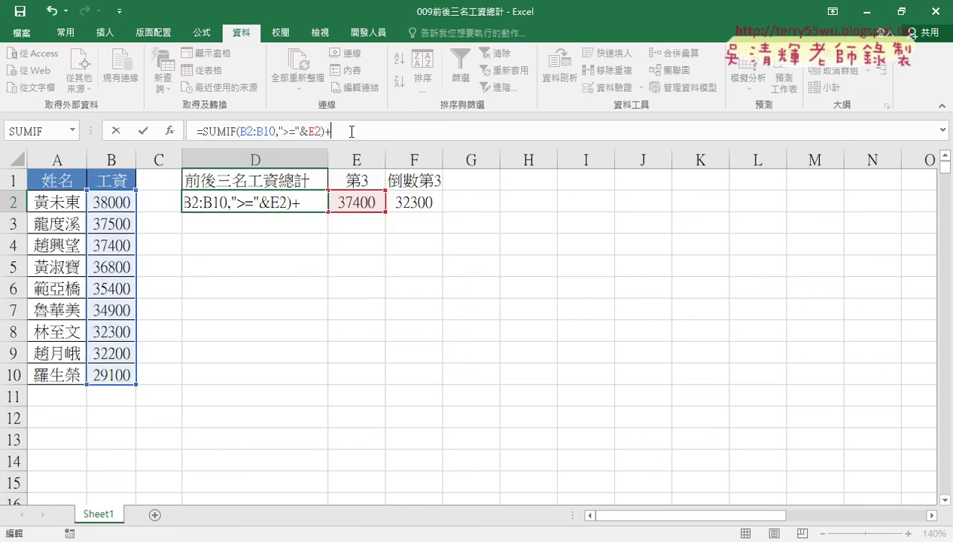
{"action": "key", "text": "ctrl+v"}
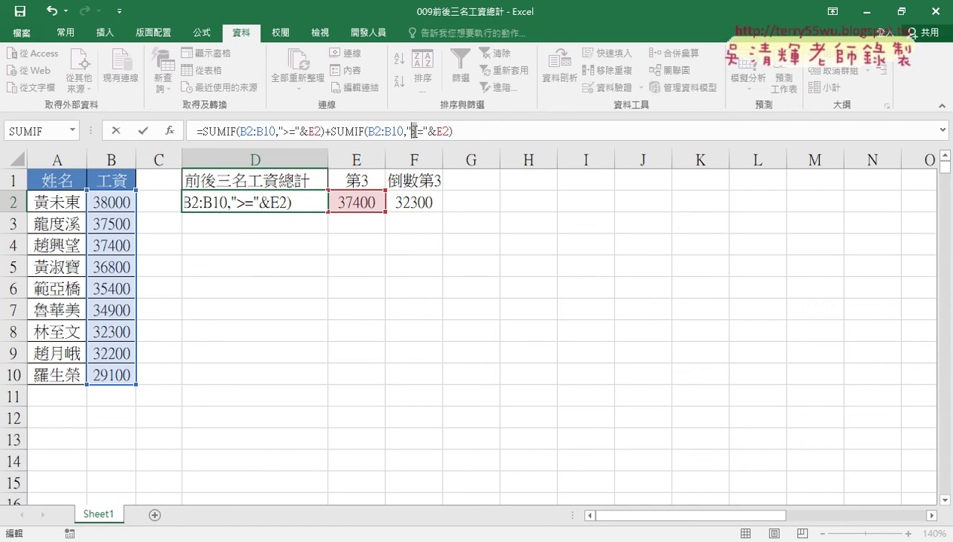
{"action": "left_click_drag", "start_coordinate": [410, 131], "coordinate": [416, 131]}
{"action": "type", "text": "<"}
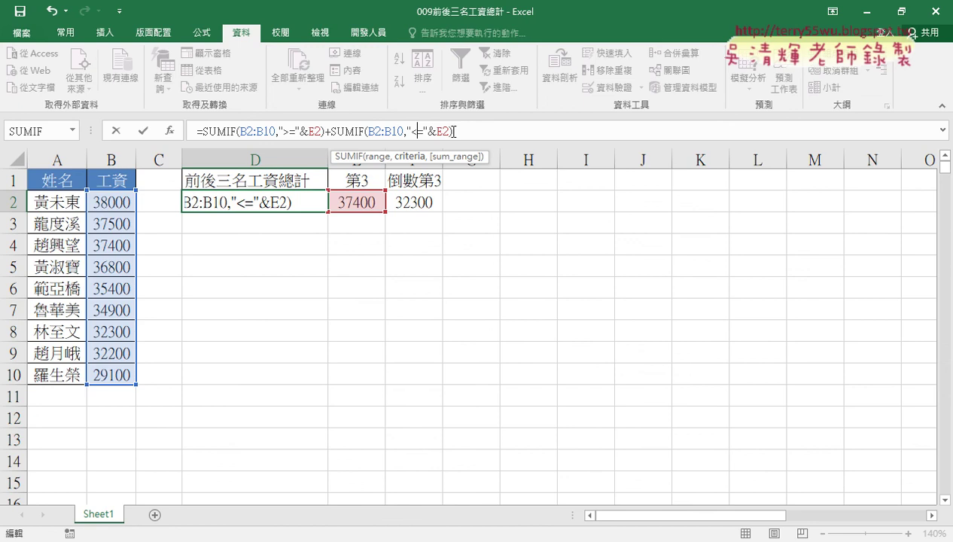
{"action": "left_click_drag", "start_coordinate": [445, 131], "coordinate": [435, 131]}
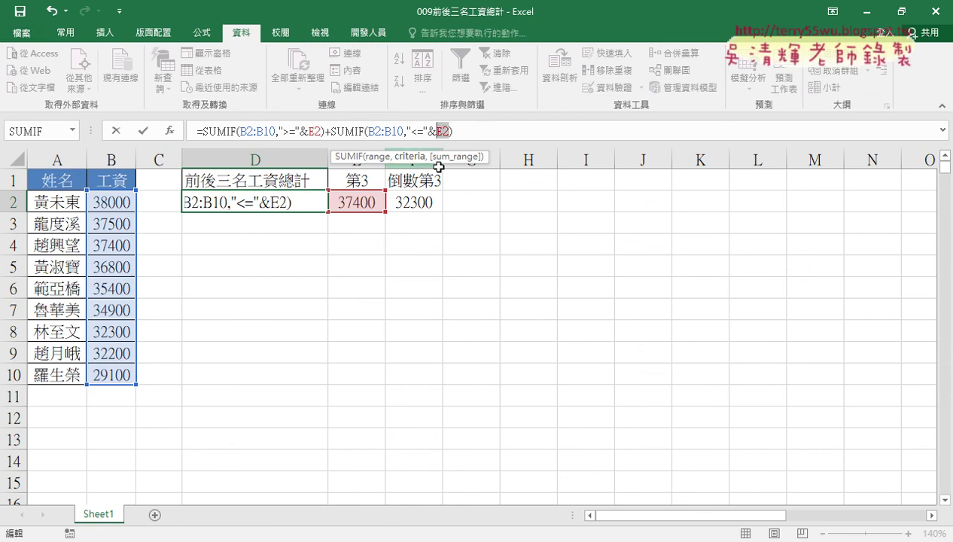
{"action": "left_click", "coordinate": [423, 203]}
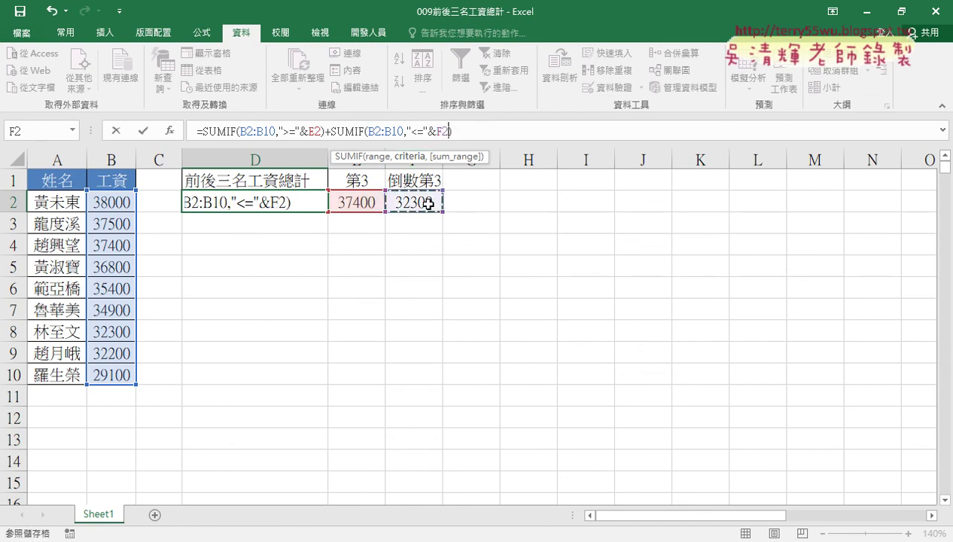
{"action": "left_click", "coordinate": [146, 131]}
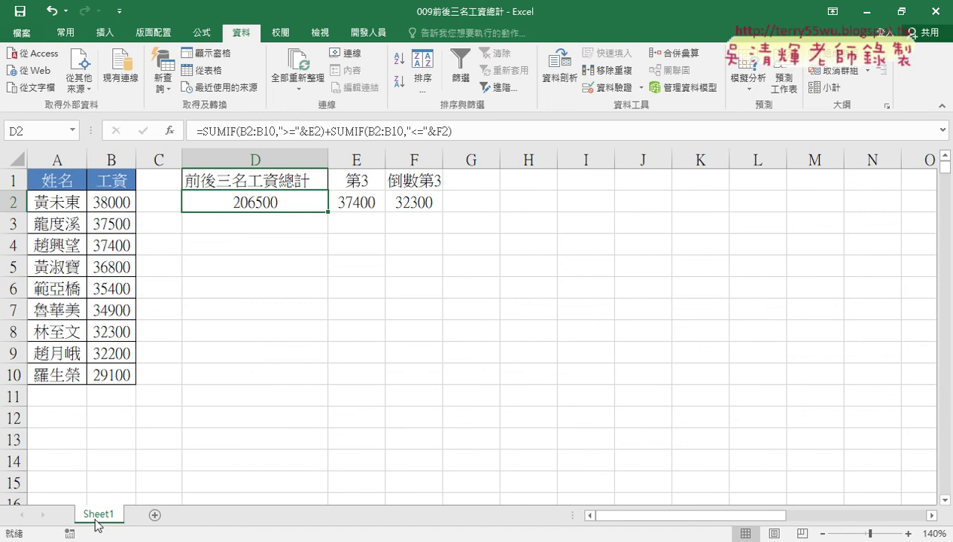
Step: Duplicate Sheet1 and name the copy VBA
{"action": "mouse_move", "coordinate": [96, 518]}
{"action": "left_mouse_down"}
{"action": "mouse_move", "coordinate": [152, 517]}
{"action": "mouse_move", "coordinate": [143, 515]}
{"action": "left_mouse_up"}
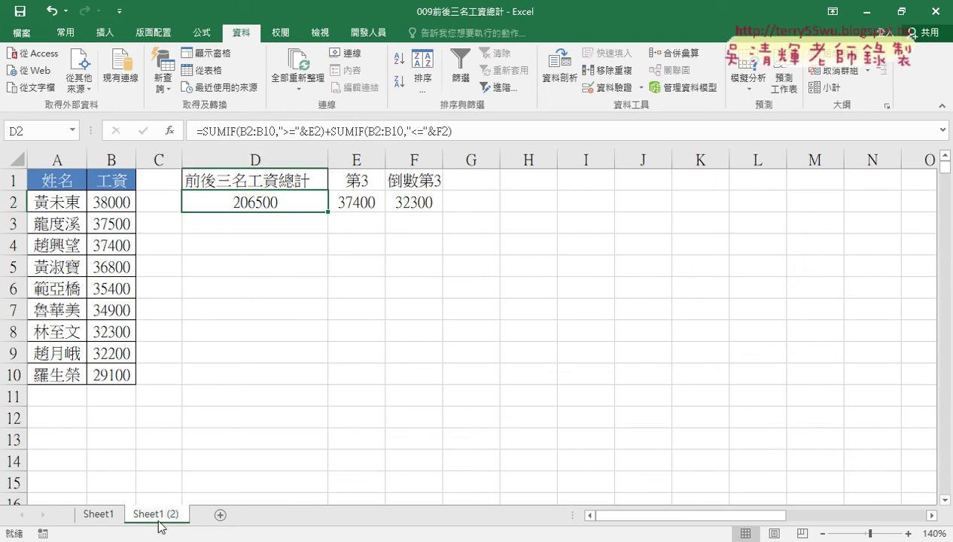
{"action": "double_click", "coordinate": [158, 514]}
{"action": "type", "text": "VB"}
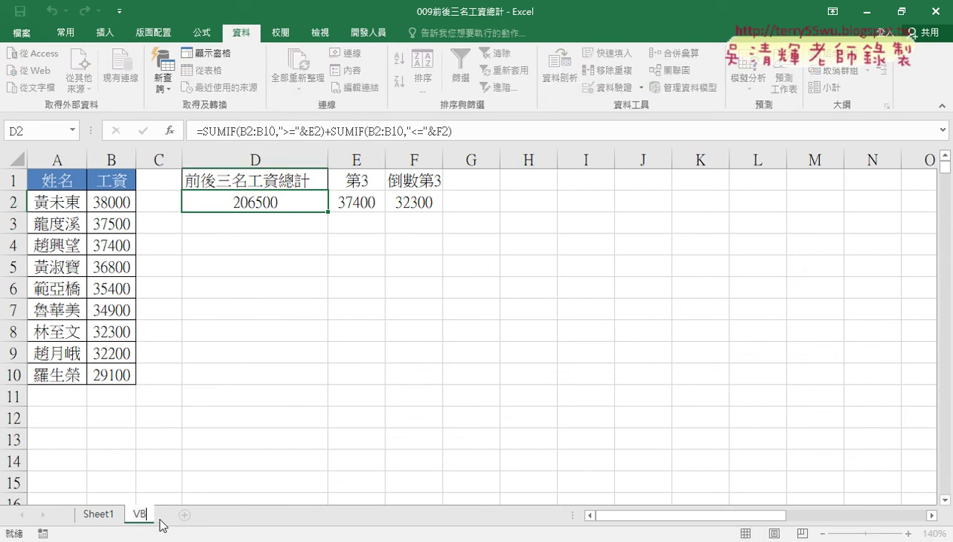
{"action": "type", "text": "A"}
{"action": "left_click", "coordinate": [300, 283]}
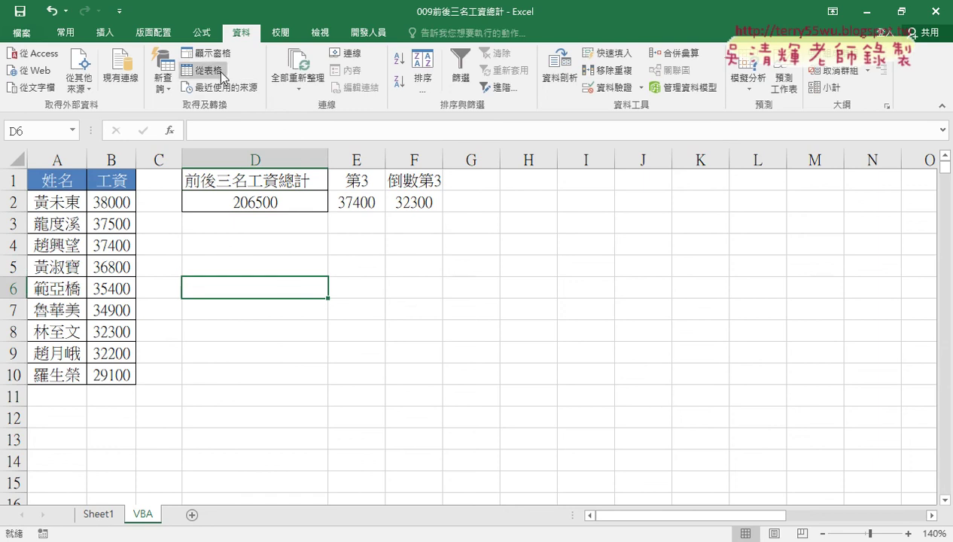
{"action": "left_click", "coordinate": [354, 34]}
Step: Copy the existing macro into a new module in the 009 workbook's project
{"action": "left_click", "coordinate": [27, 69]}
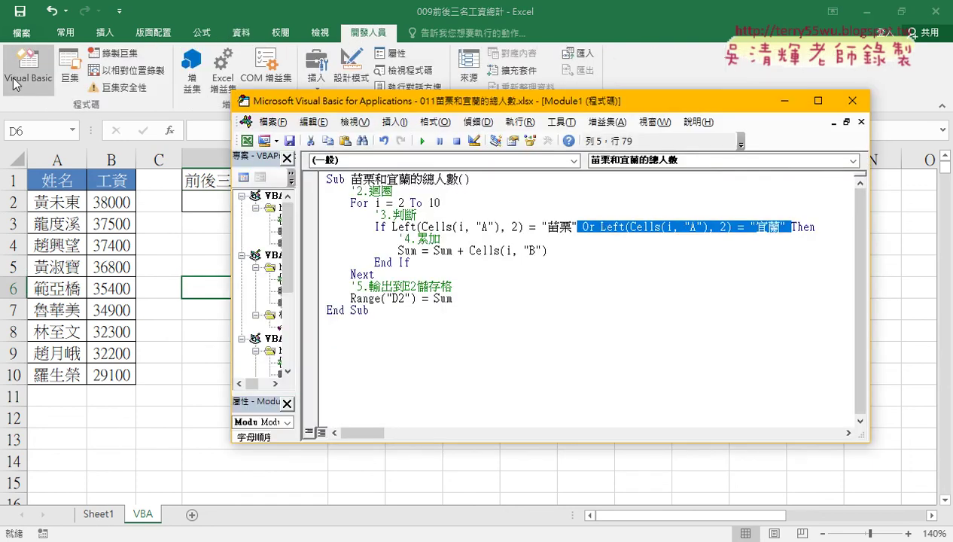
{"action": "left_click_drag", "start_coordinate": [386, 309], "coordinate": [324, 178]}
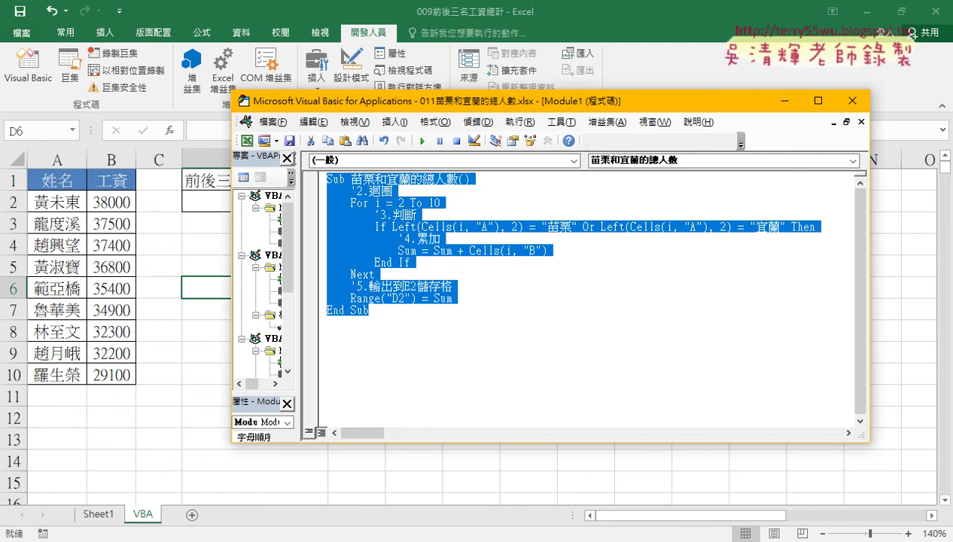
{"action": "right_click", "coordinate": [386, 218]}
{"action": "left_click", "coordinate": [404, 241]}
{"action": "left_click_drag", "start_coordinate": [297, 223], "coordinate": [392, 223]}
{"action": "right_click", "coordinate": [319, 232]}
{"action": "mouse_move", "coordinate": [361, 295]}
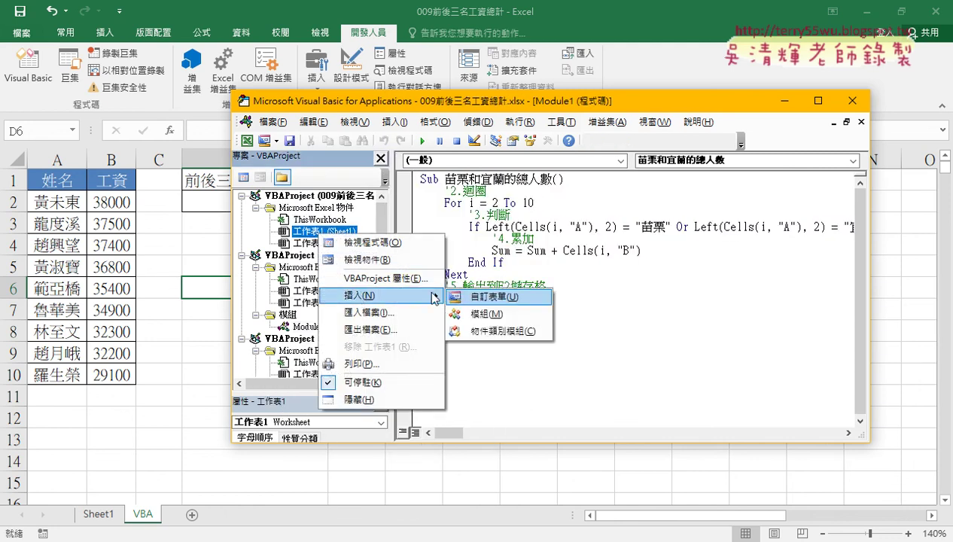
{"action": "left_click", "coordinate": [474, 299]}
{"action": "right_click", "coordinate": [447, 205]}
{"action": "left_click", "coordinate": [482, 275]}
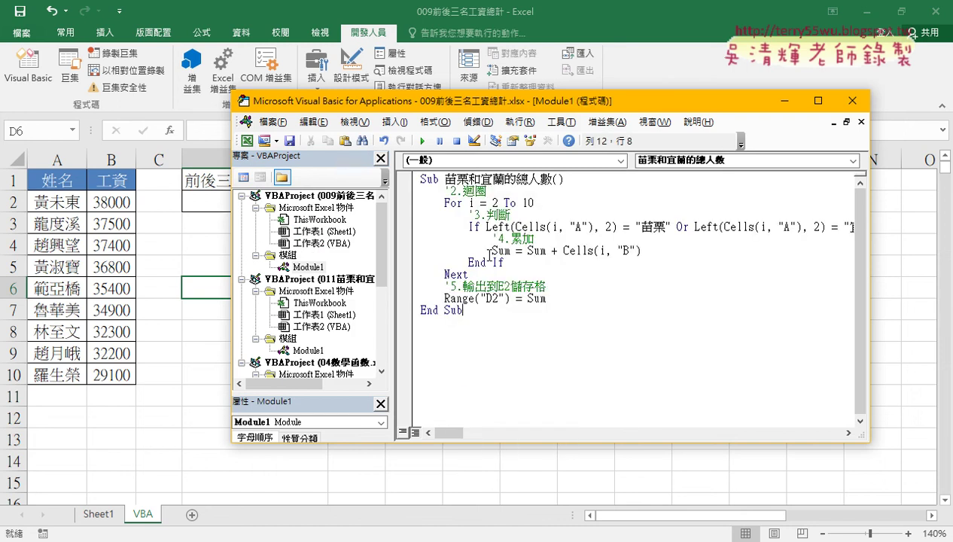
Step: Rename the pasted macro's Sub to 前後三名工資總計, copied from the D1 heading
{"action": "key", "text": "F5"}
{"action": "key", "text": "alt+q"}
{"action": "left_click", "coordinate": [224, 175]}
{"action": "left_click_drag", "start_coordinate": [293, 131], "coordinate": [159, 131]}
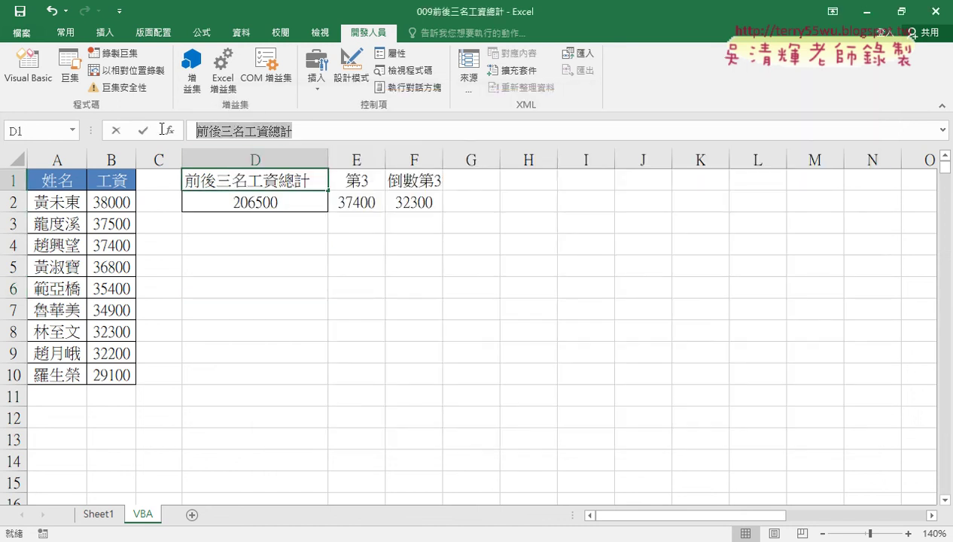
{"action": "right_click", "coordinate": [237, 131]}
{"action": "left_click", "coordinate": [260, 157]}
{"action": "left_click", "coordinate": [28, 67]}
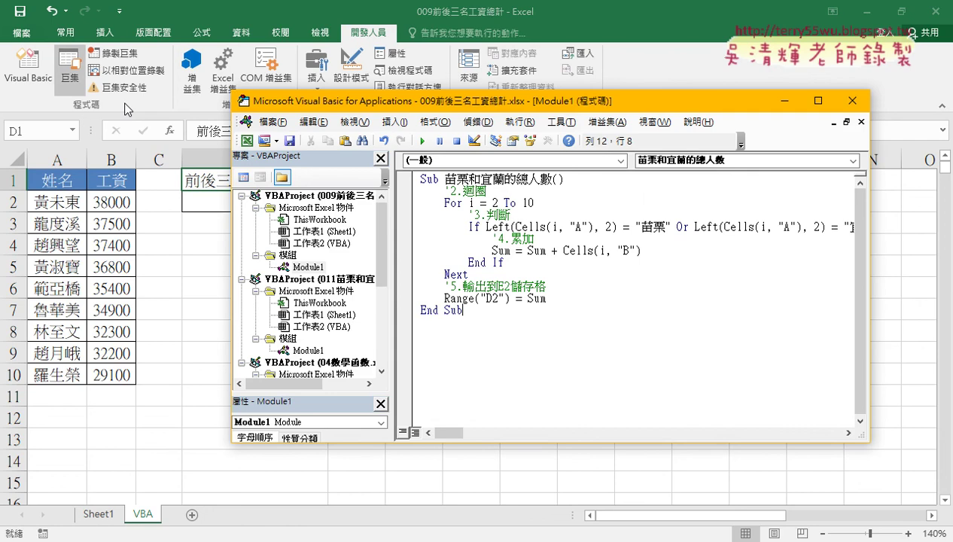
{"action": "left_click_drag", "start_coordinate": [442, 180], "coordinate": [551, 179]}
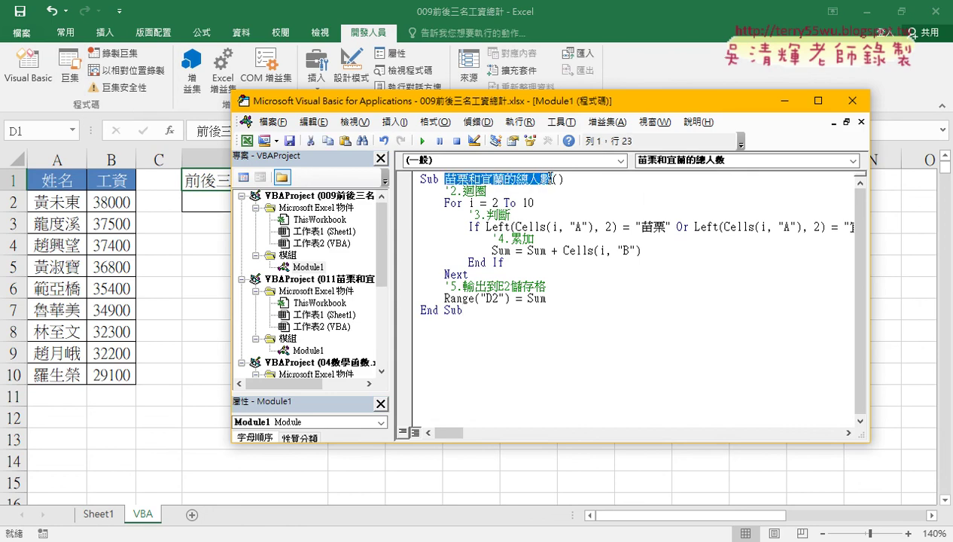
{"action": "key", "text": "ctrl+v"}
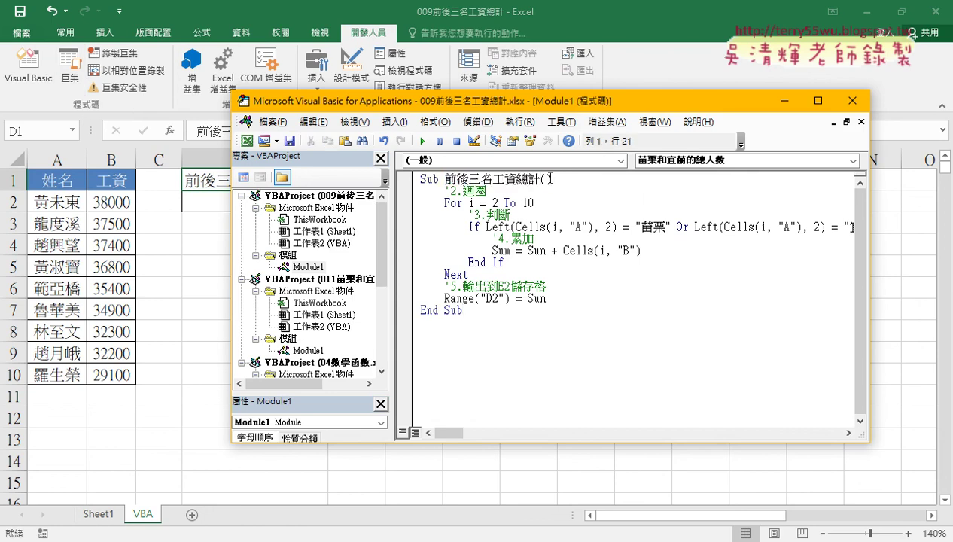
{"action": "double_click", "coordinate": [536, 298]}
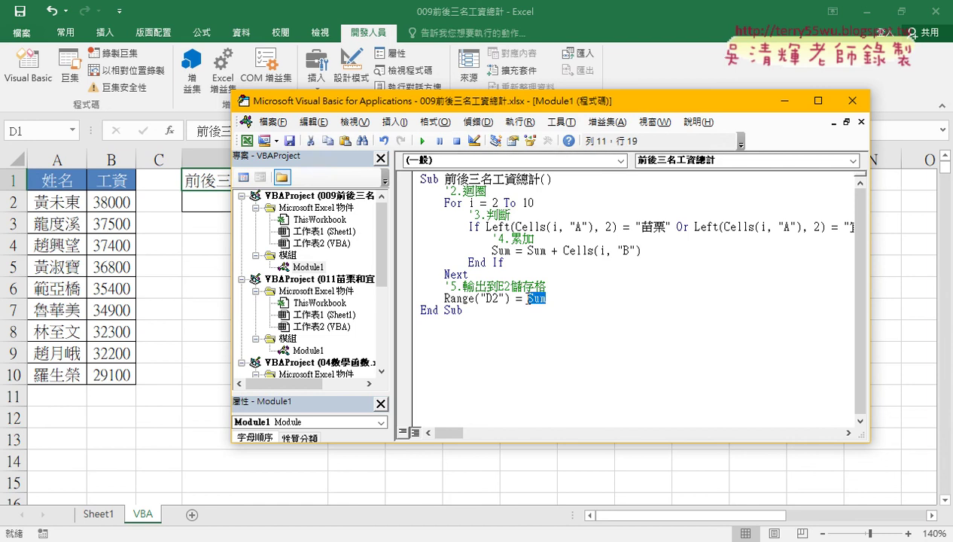
{"action": "left_click", "coordinate": [569, 179]}
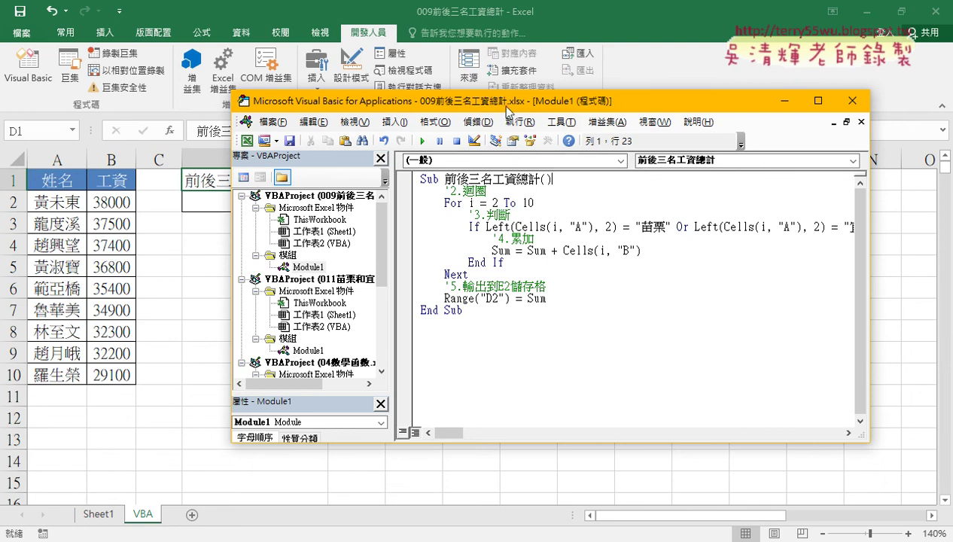
Step: Reposition and widen the editor, then highlight the If line's Left test on column A
{"action": "left_click_drag", "start_coordinate": [509, 109], "coordinate": [365, 217]}
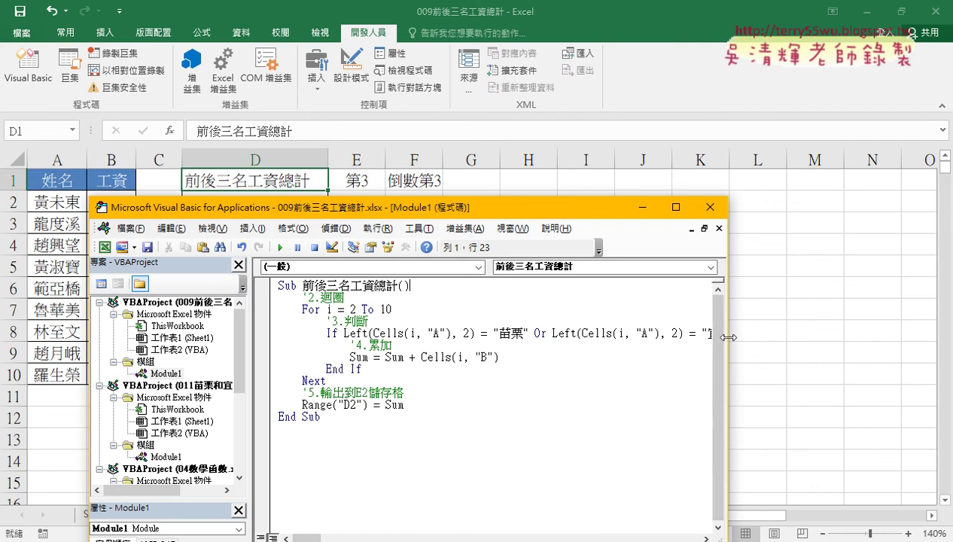
{"action": "left_click_drag", "start_coordinate": [725, 338], "coordinate": [866, 338]}
{"action": "left_click", "coordinate": [693, 346]}
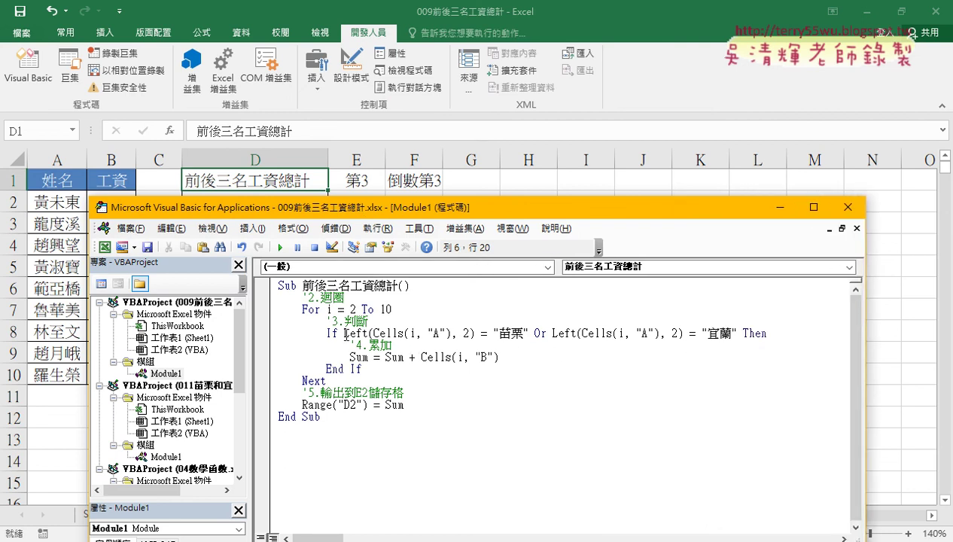
{"action": "left_click_drag", "start_coordinate": [343, 333], "coordinate": [474, 333]}
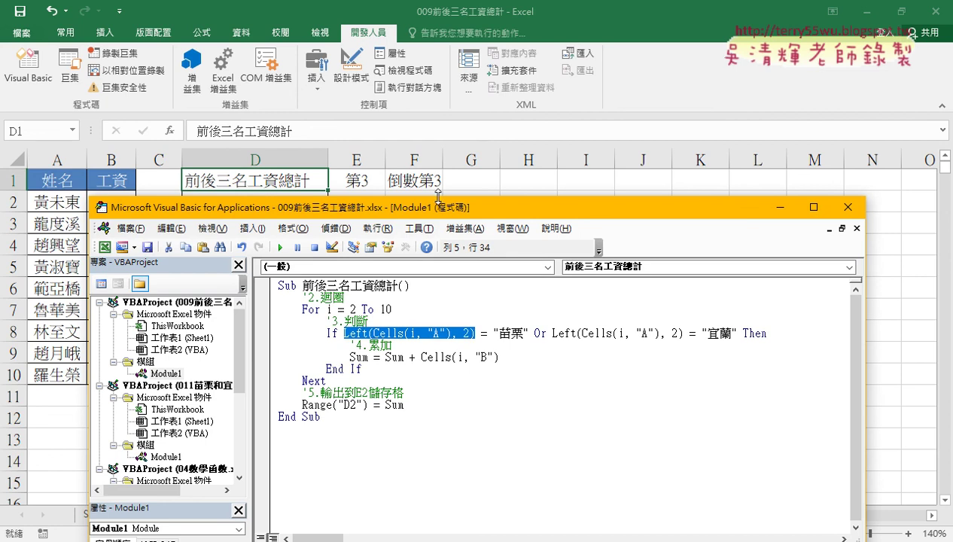
{"action": "left_click_drag", "start_coordinate": [435, 197], "coordinate": [431, 226]}
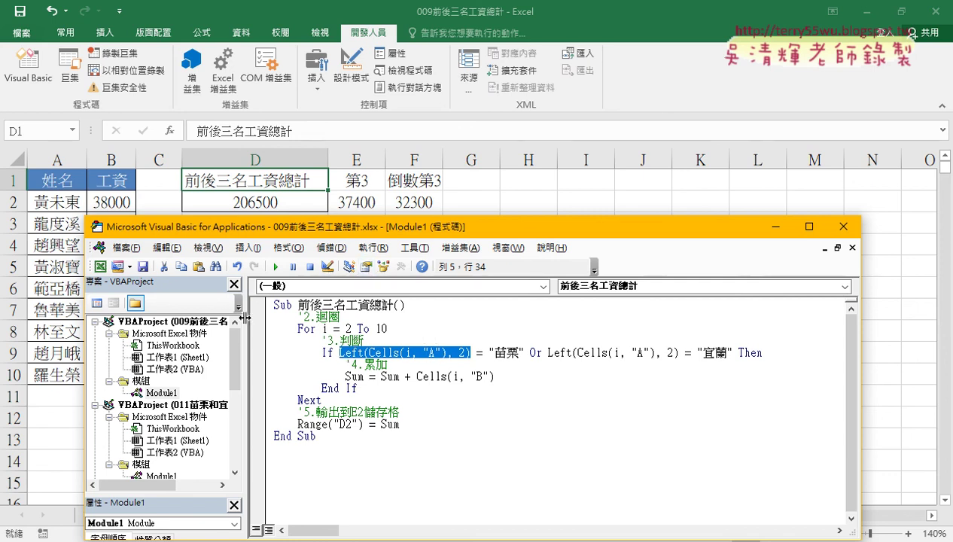
Step: Review the column B accumulation and 苗栗 condition, then return to E2 on the VBA sheet
{"action": "left_click_drag", "start_coordinate": [230, 228], "coordinate": [305, 213]}
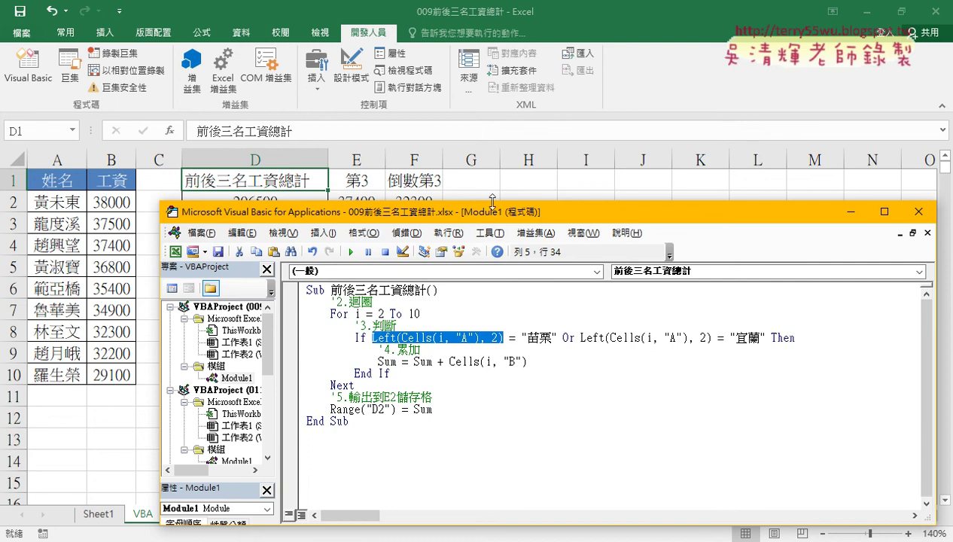
{"action": "left_click_drag", "start_coordinate": [488, 211], "coordinate": [487, 223]}
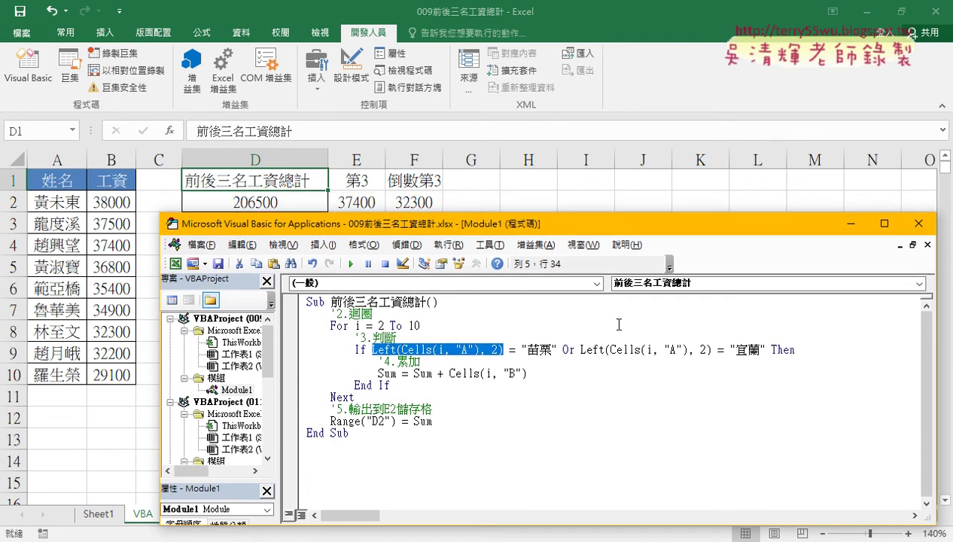
{"action": "left_click_drag", "start_coordinate": [526, 373], "coordinate": [449, 374]}
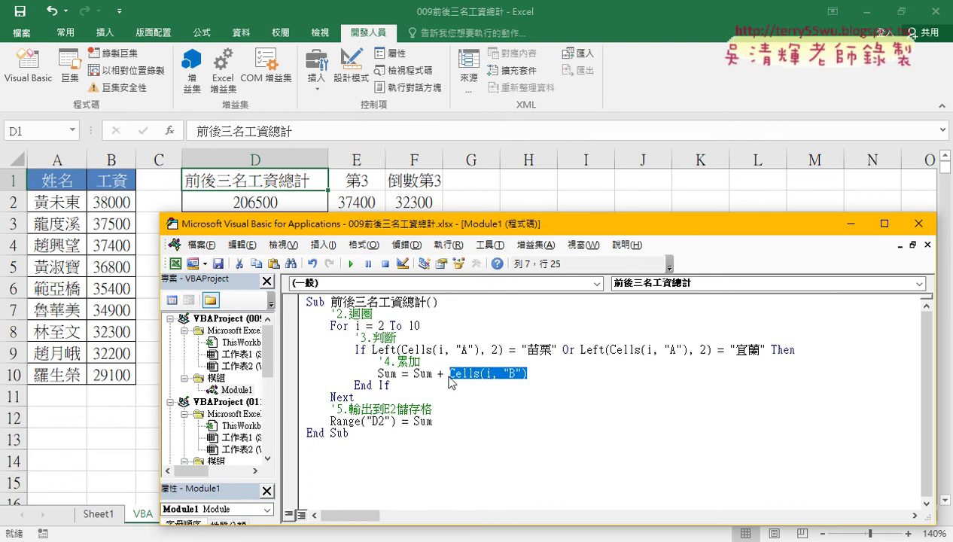
{"action": "left_click_drag", "start_coordinate": [373, 350], "coordinate": [556, 350]}
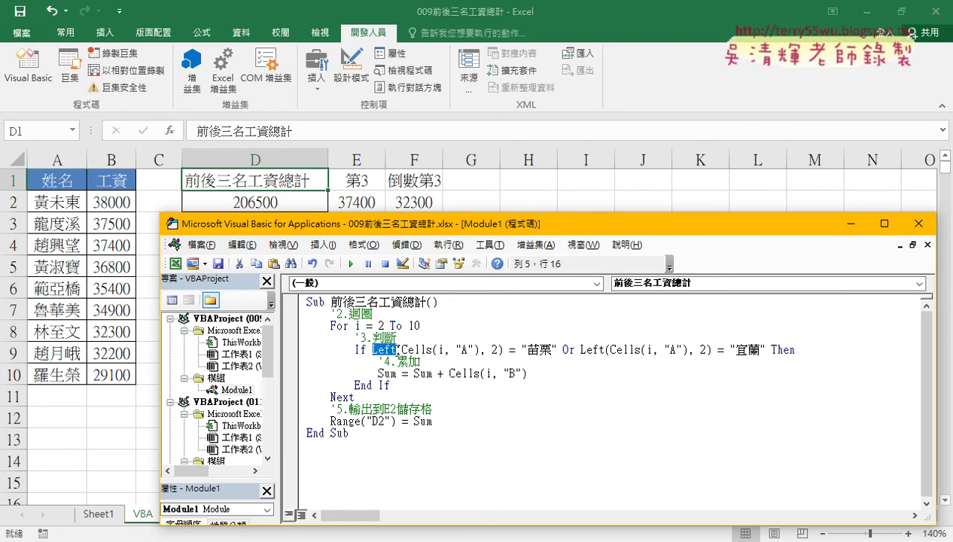
{"action": "left_click", "coordinate": [351, 197]}
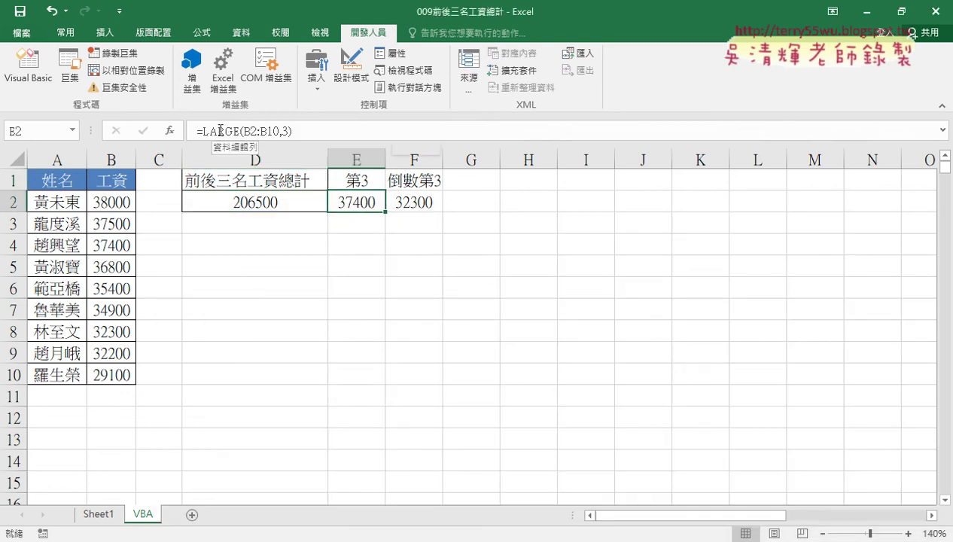
{"action": "left_click", "coordinate": [430, 196]}
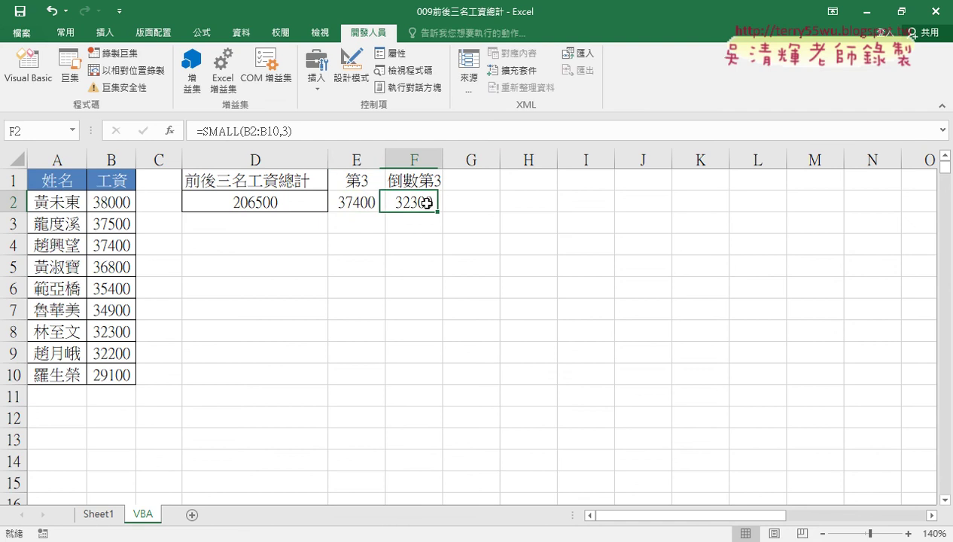
{"action": "left_click", "coordinate": [255, 197]}
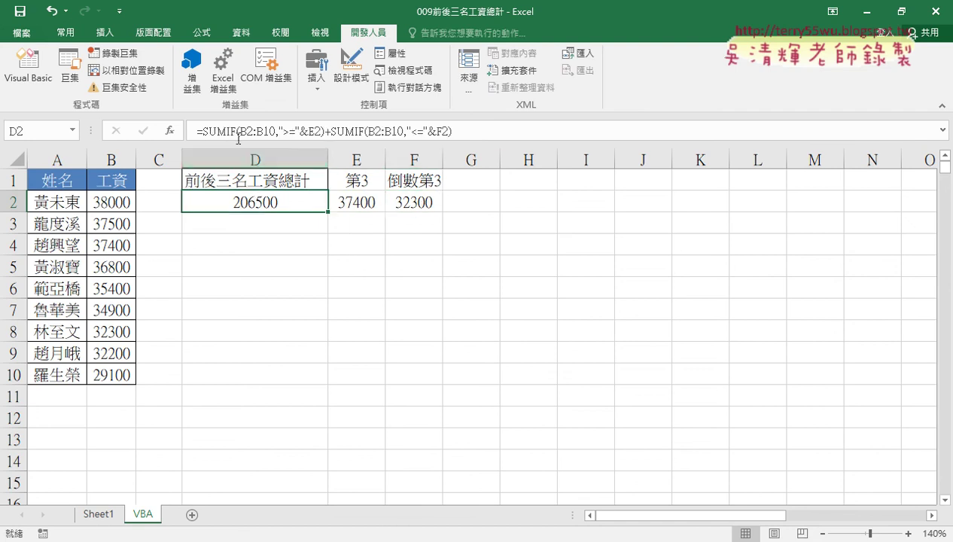